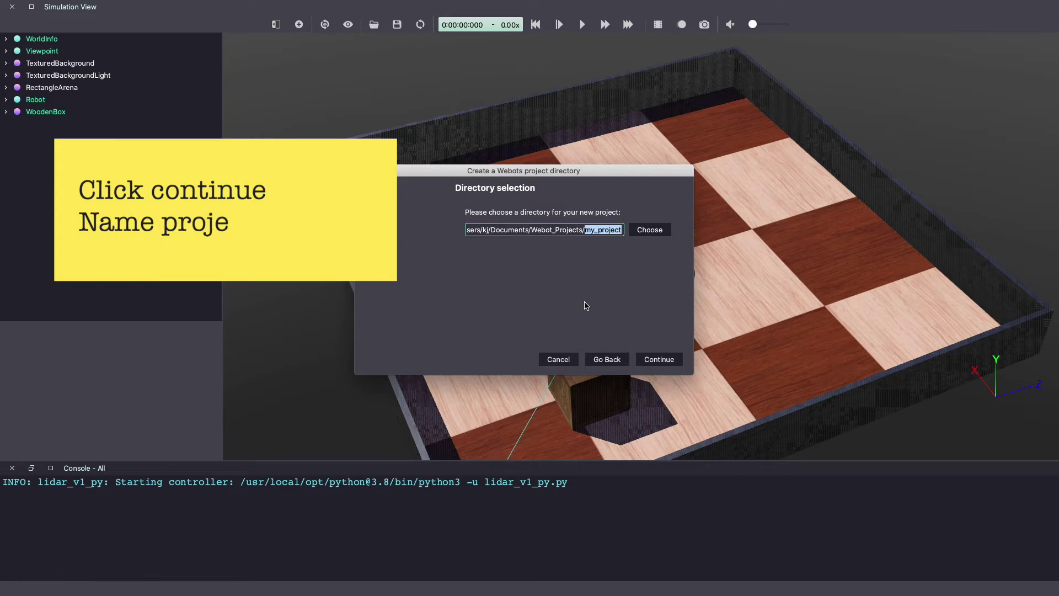
Create the project directory project_lidar with a world named world_lidar.wbt that includes a rectangle arena
{"action": "type", "text": "project_lidar"}
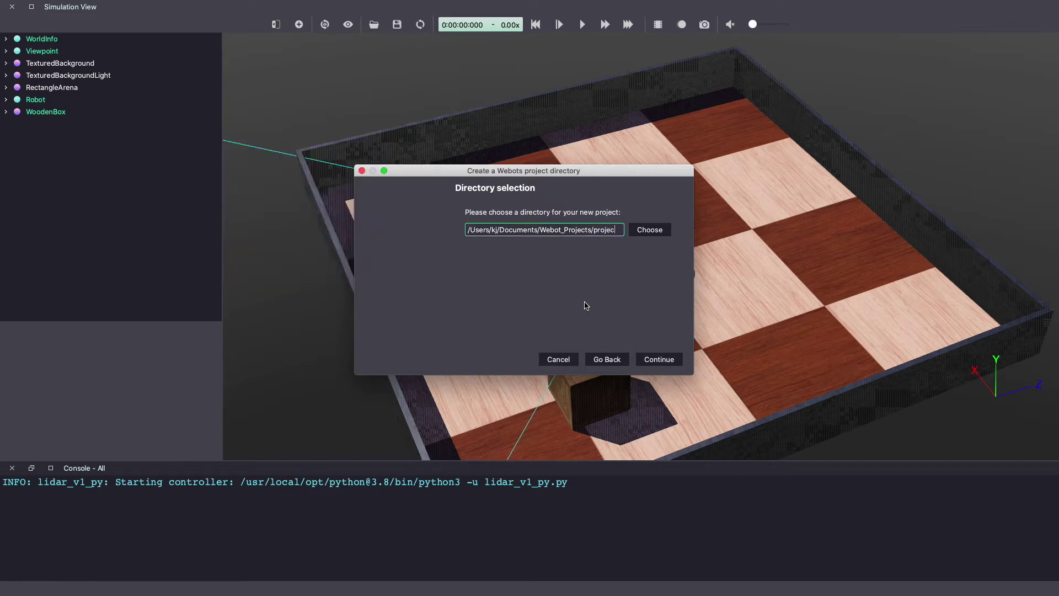
{"action": "left_click", "coordinate": [674, 358]}
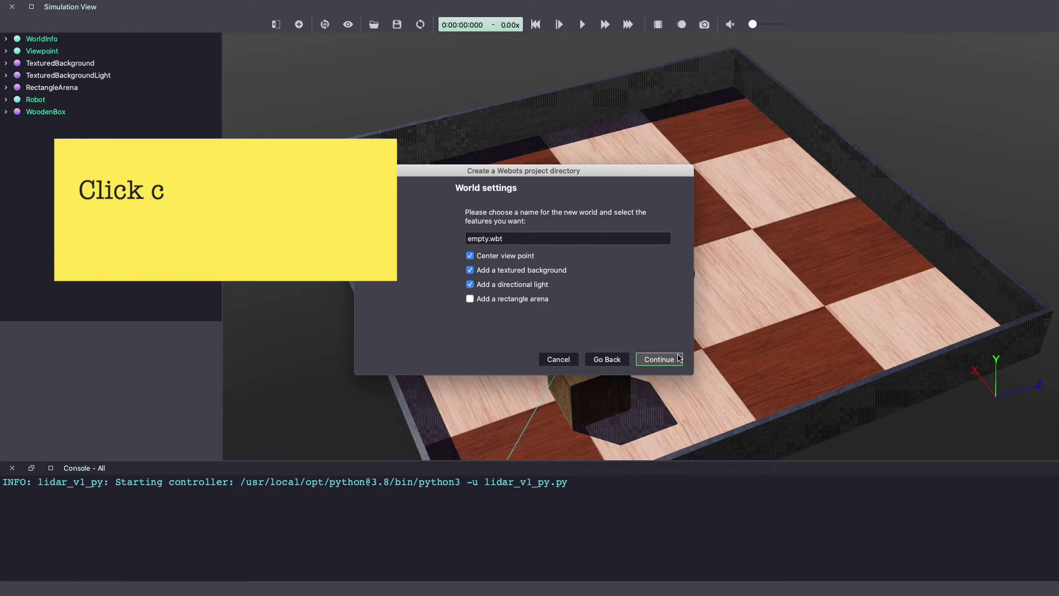
{"action": "left_click", "coordinate": [470, 299]}
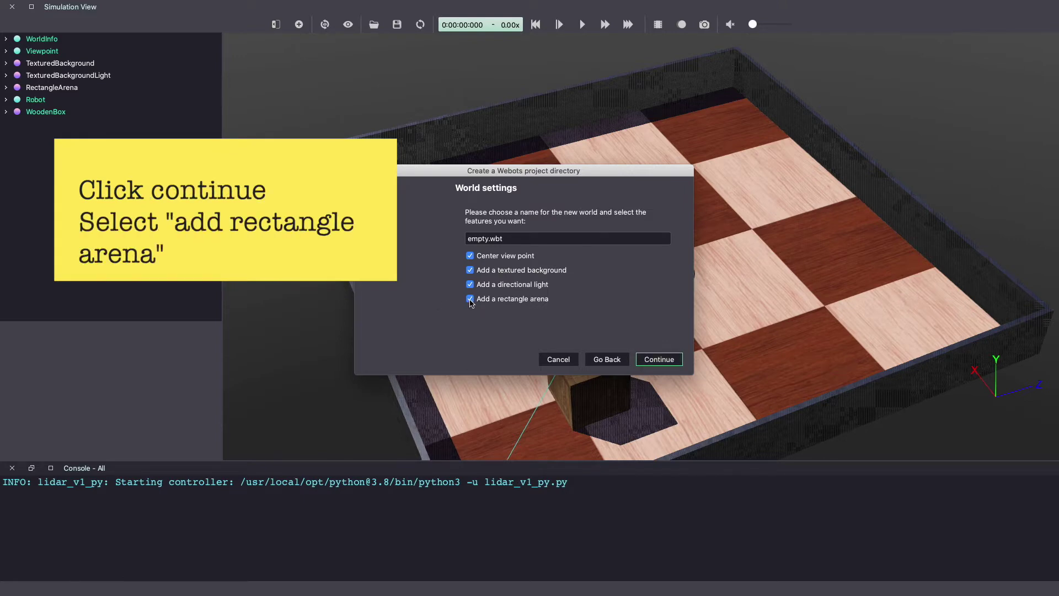
{"action": "double_click", "coordinate": [476, 238]}
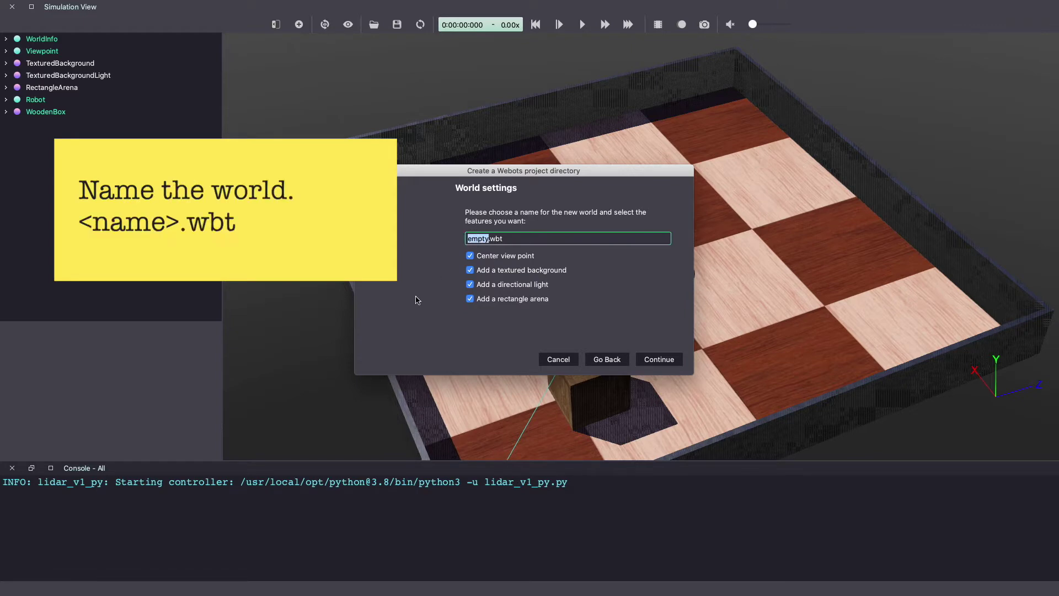
{"action": "type", "text": "world_lidar"}
{"action": "left_click", "coordinate": [669, 360]}
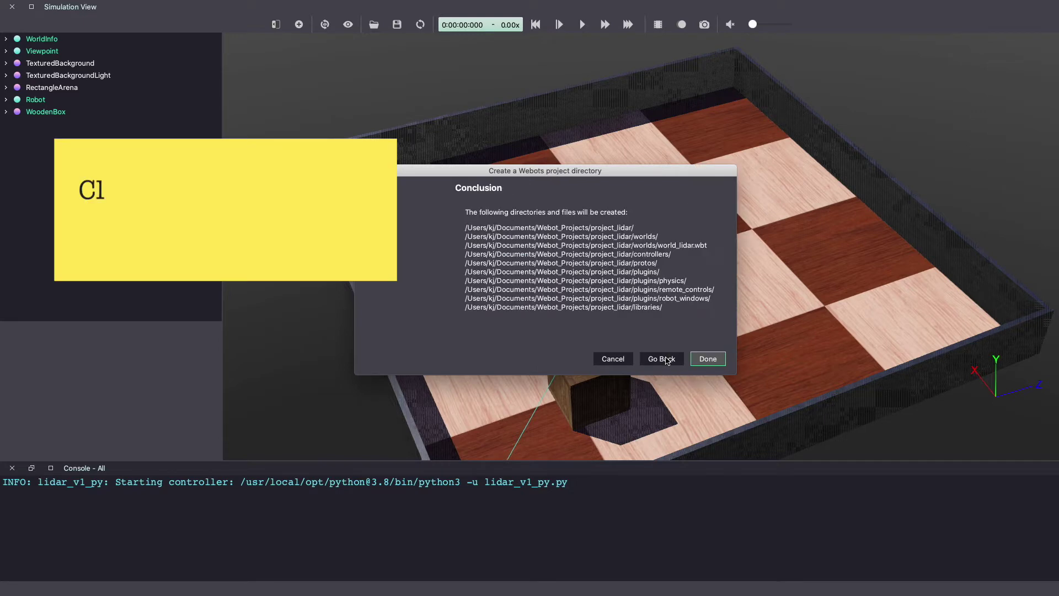
{"action": "left_click", "coordinate": [708, 360]}
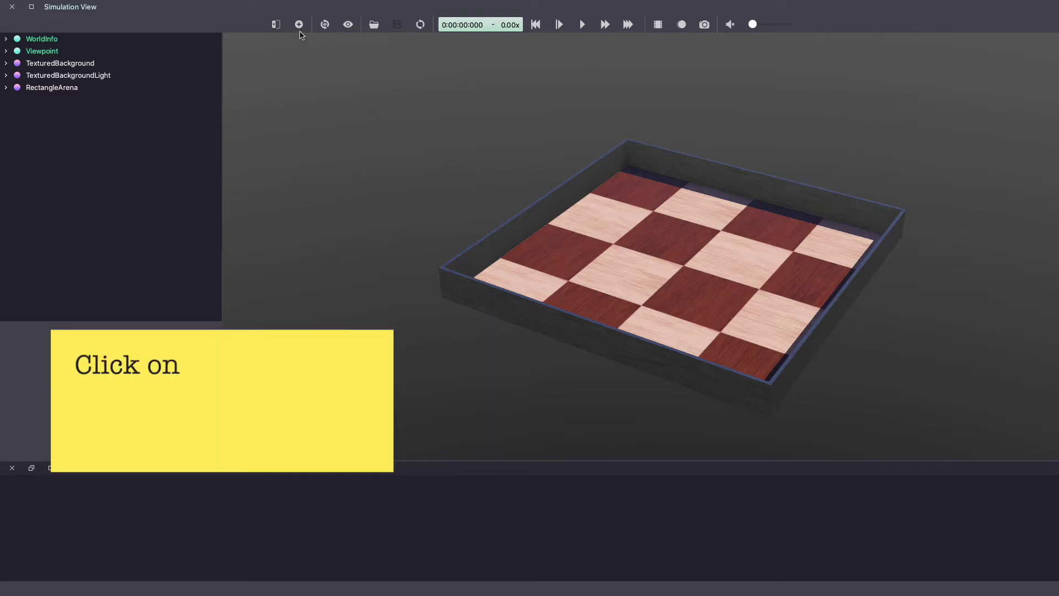
Add the current project's DiffDriveRobotWithEyes PROTO robot to the scene and save the world
{"action": "left_click", "coordinate": [299, 25]}
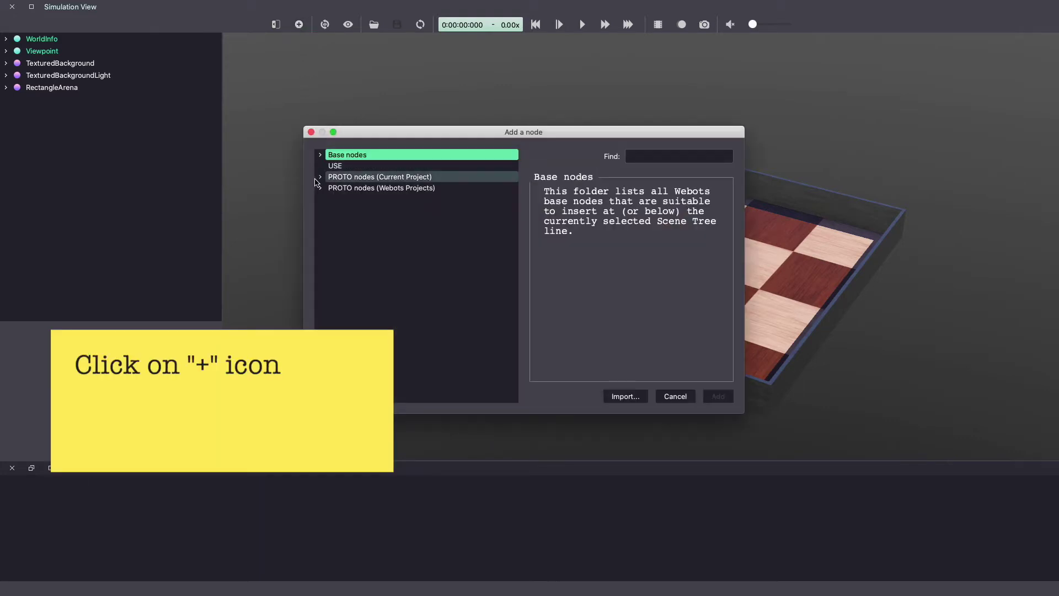
{"action": "left_click", "coordinate": [320, 177]}
{"action": "left_click", "coordinate": [339, 187]}
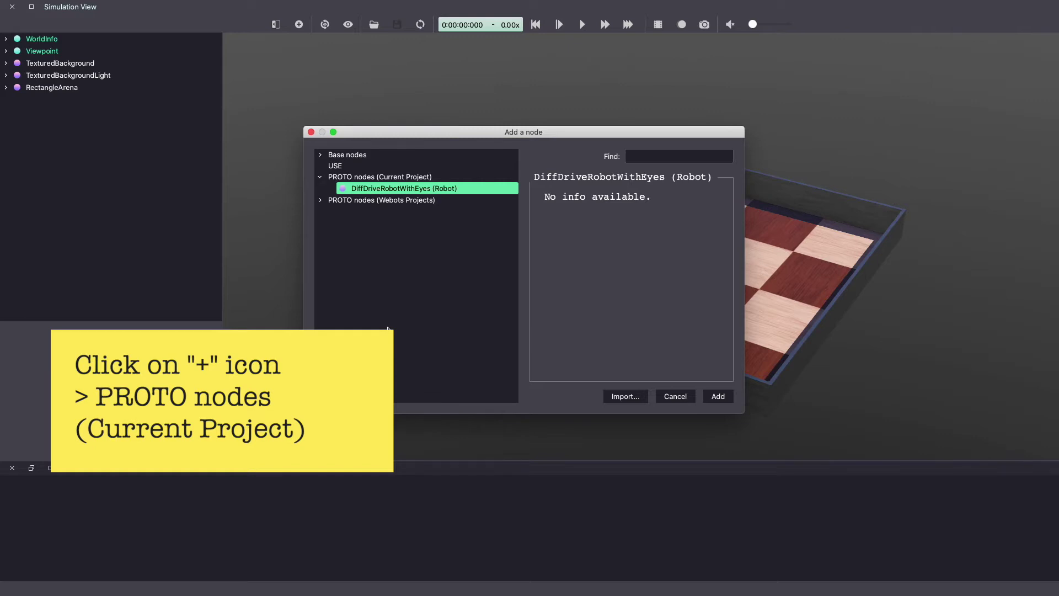
{"action": "left_click", "coordinate": [712, 395]}
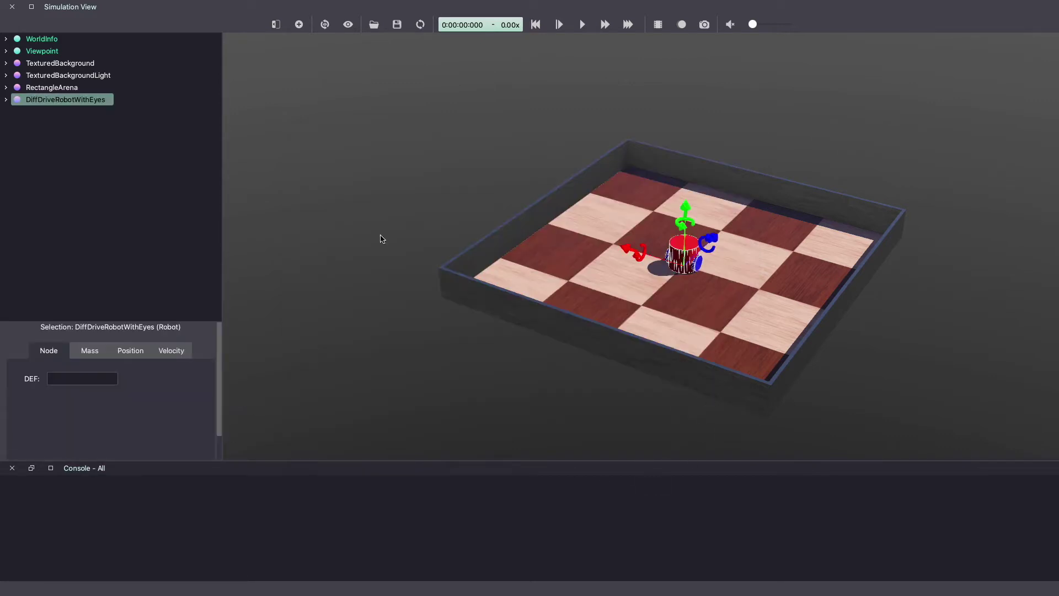
{"action": "left_click", "coordinate": [394, 26]}
{"action": "left_click_drag", "start_coordinate": [635, 317], "coordinate": [657, 300]}
{"action": "scroll", "coordinate": [657, 300], "scroll_direction": "up", "scroll_amount": 5}
{"action": "left_click", "coordinate": [399, 28]}
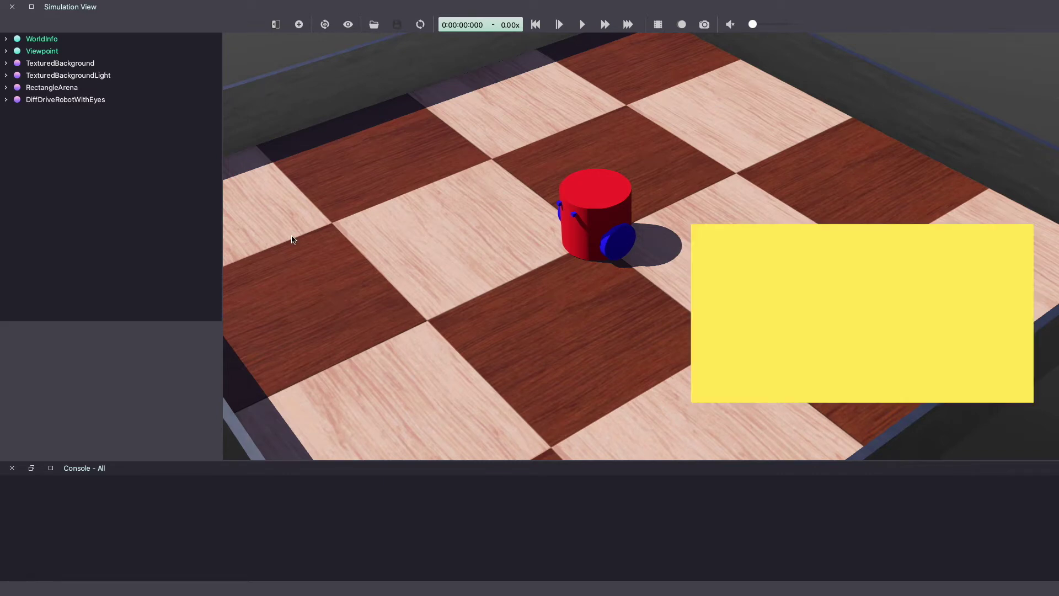
Convert the DiffDriveRobotWithEyes node in the scene tree to base nodes
{"action": "left_click", "coordinate": [31, 101]}
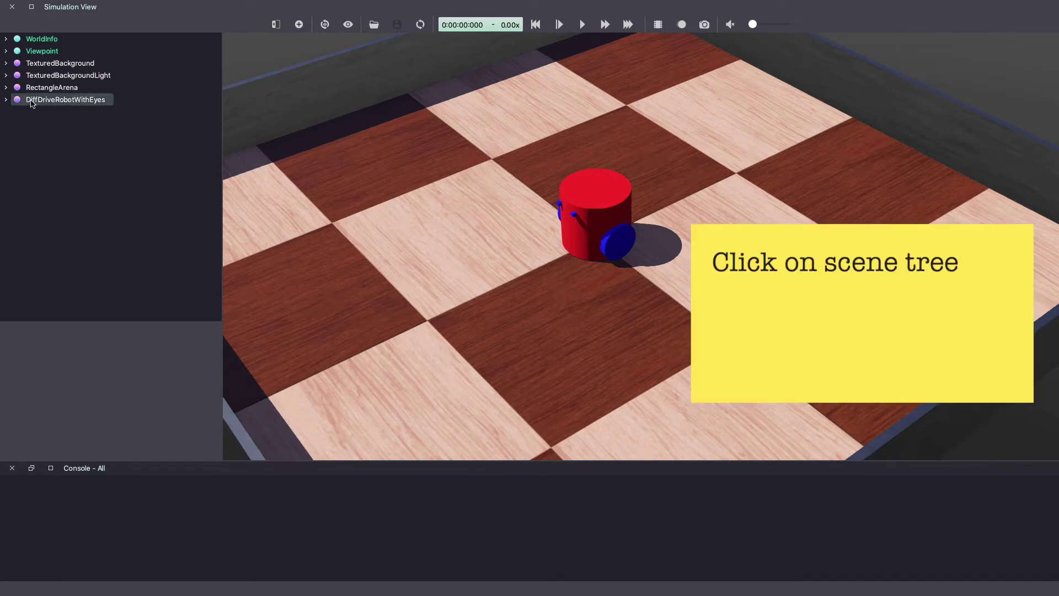
{"action": "right_click", "coordinate": [31, 103]}
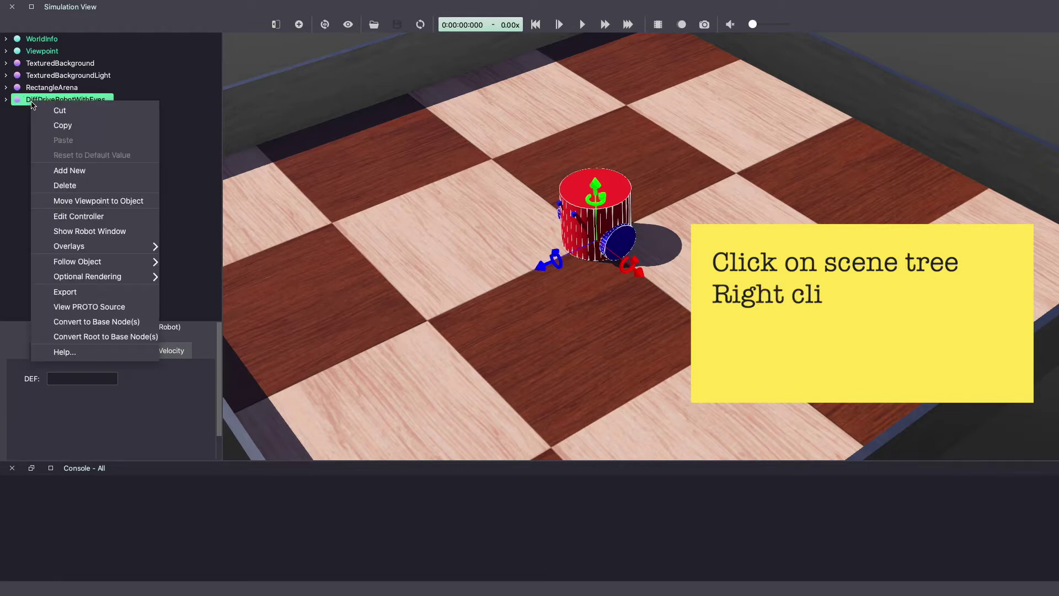
{"action": "left_click", "coordinate": [114, 322]}
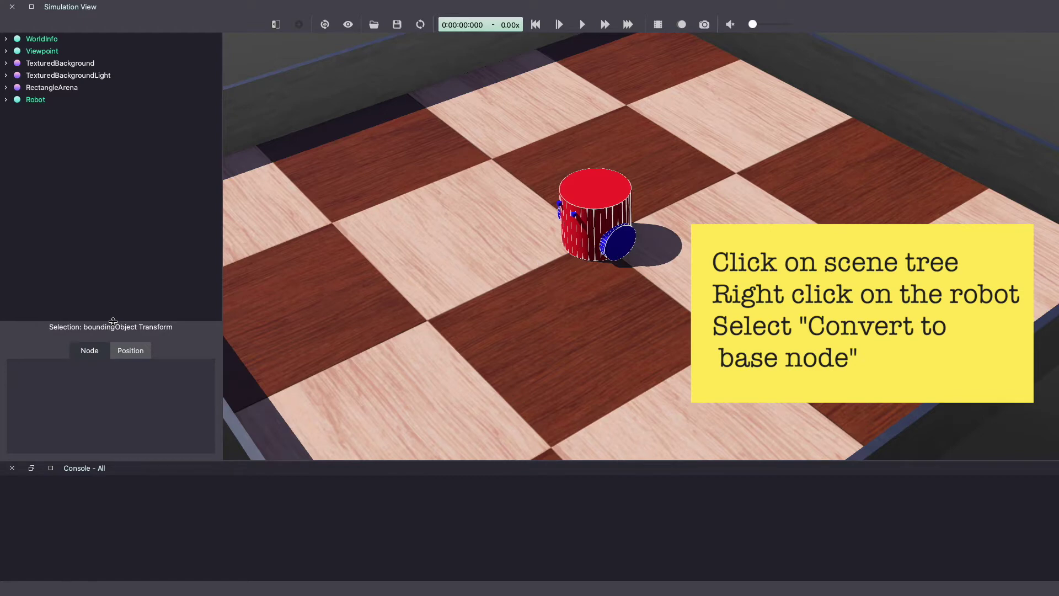
Duplicate the last DEF eye_solid Solid node within the Robot's children
{"action": "left_click", "coordinate": [7, 100]}
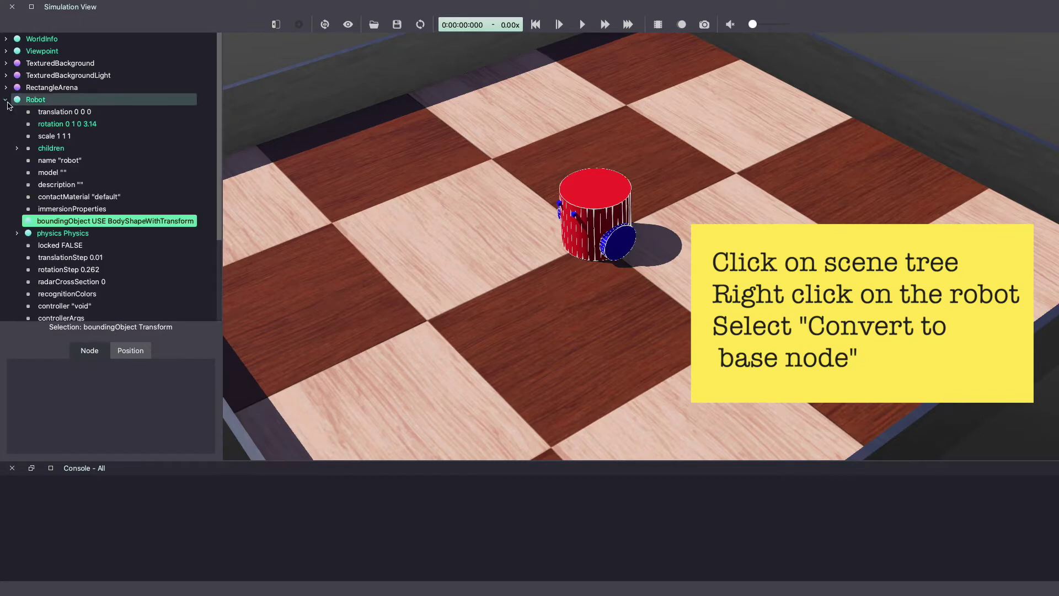
{"action": "left_click", "coordinate": [17, 149]}
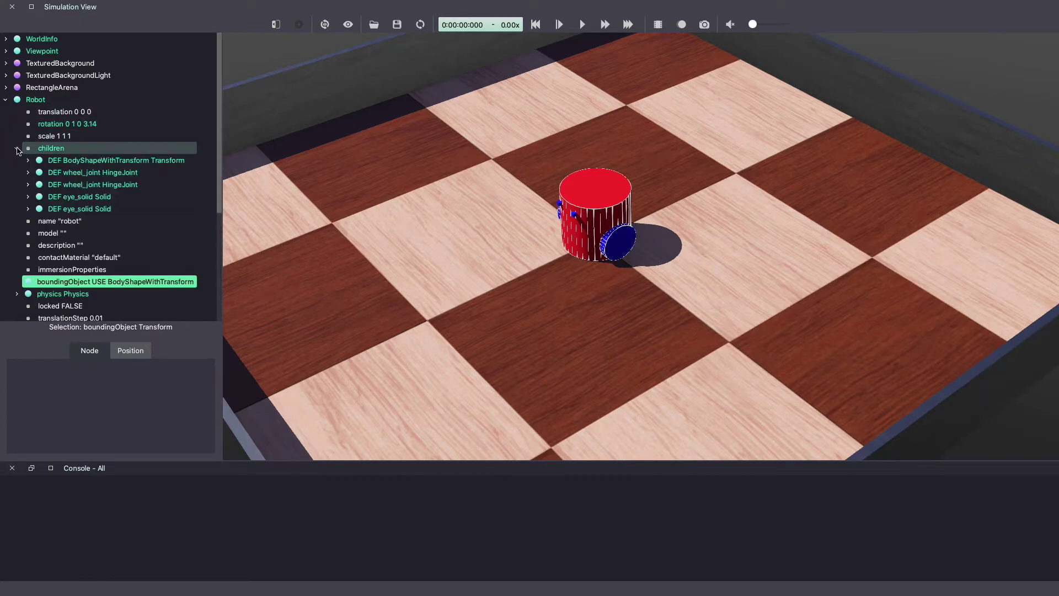
{"action": "left_click", "coordinate": [63, 210]}
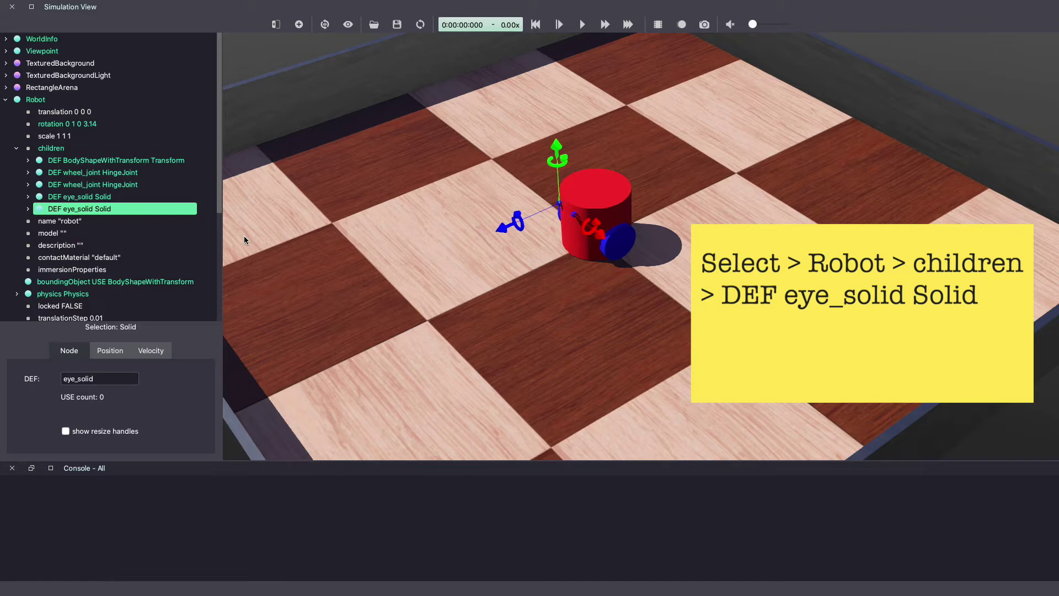
{"action": "left_click", "coordinate": [103, 215]}
{"action": "key", "text": "ctrl+c"}
{"action": "key", "text": "ctrl+v"}
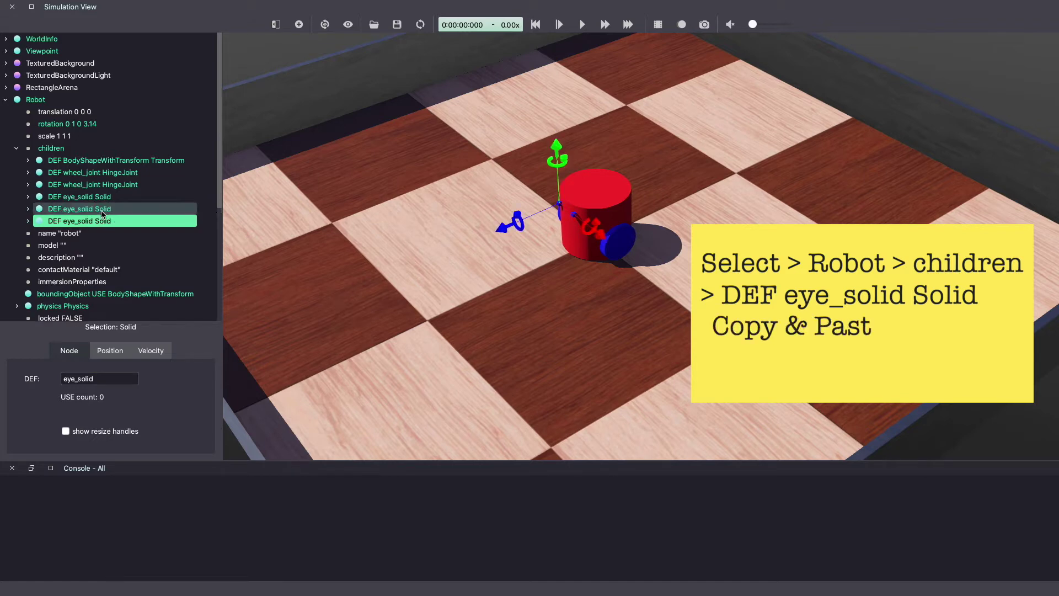
Set the copied eye_solid's translation to x 0, y 0.082 and z 0 m, and save the world
{"action": "left_click", "coordinate": [28, 222]}
{"action": "left_click", "coordinate": [71, 233]}
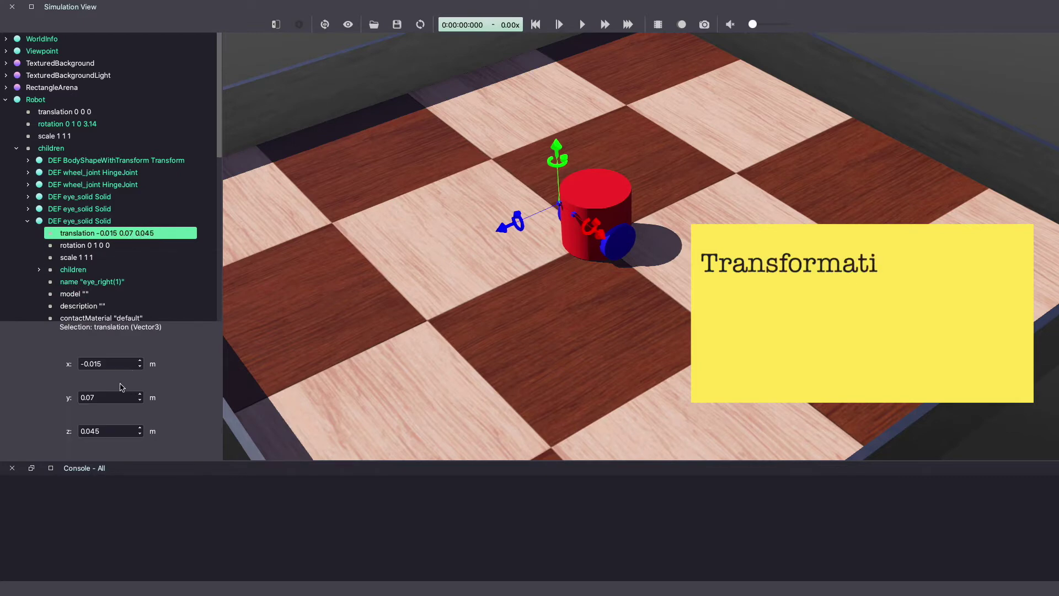
{"action": "triple_click", "coordinate": [120, 359]}
{"action": "type", "text": "0"}
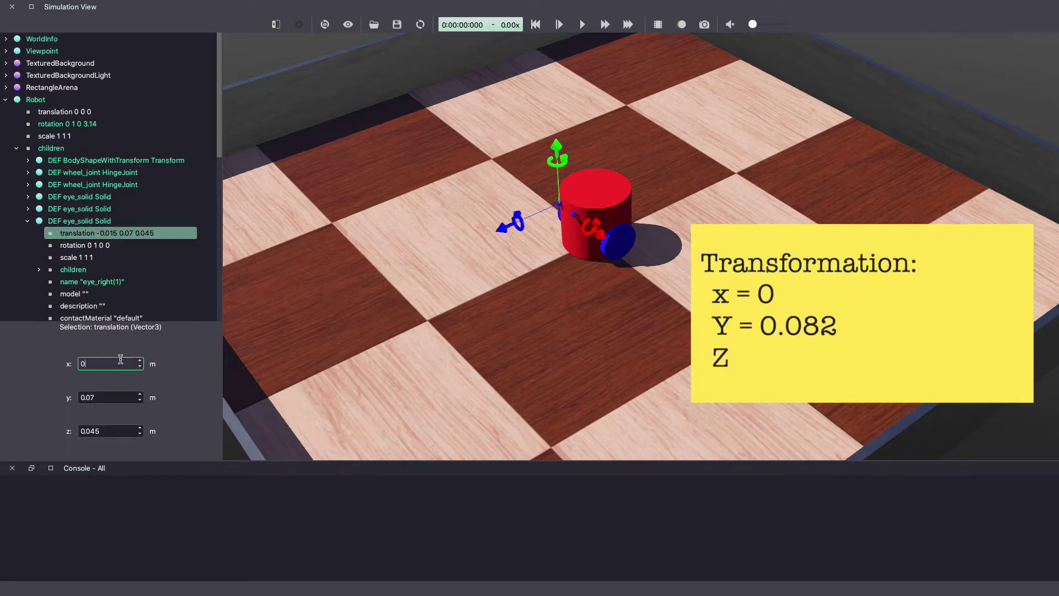
{"action": "double_click", "coordinate": [111, 399]}
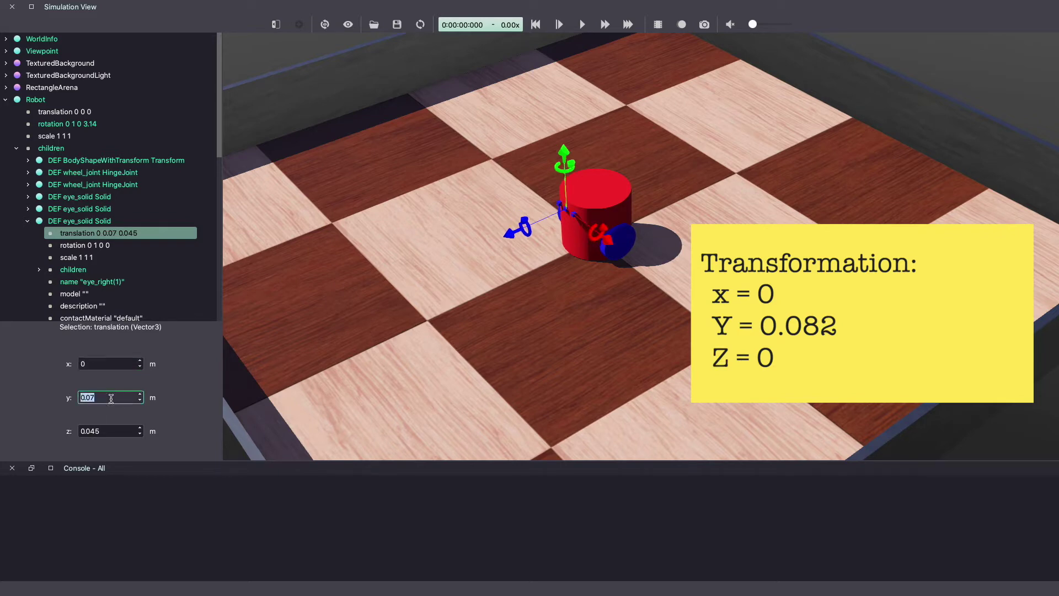
{"action": "type", "text": "0.082"}
{"action": "key", "text": "Return"}
{"action": "double_click", "coordinate": [109, 431]}
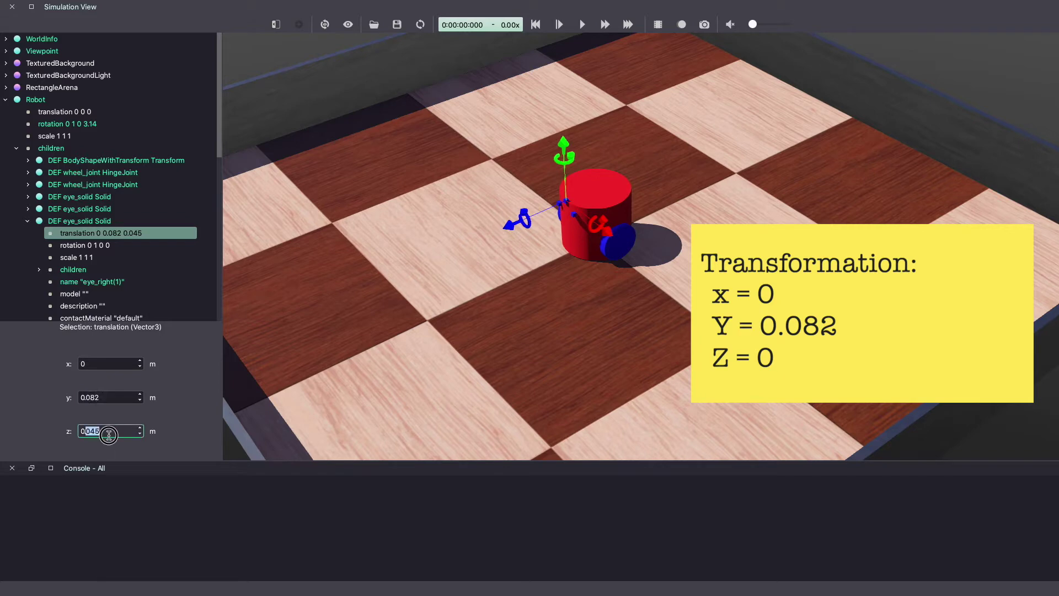
{"action": "type", "text": "0"}
{"action": "key", "text": "Return"}
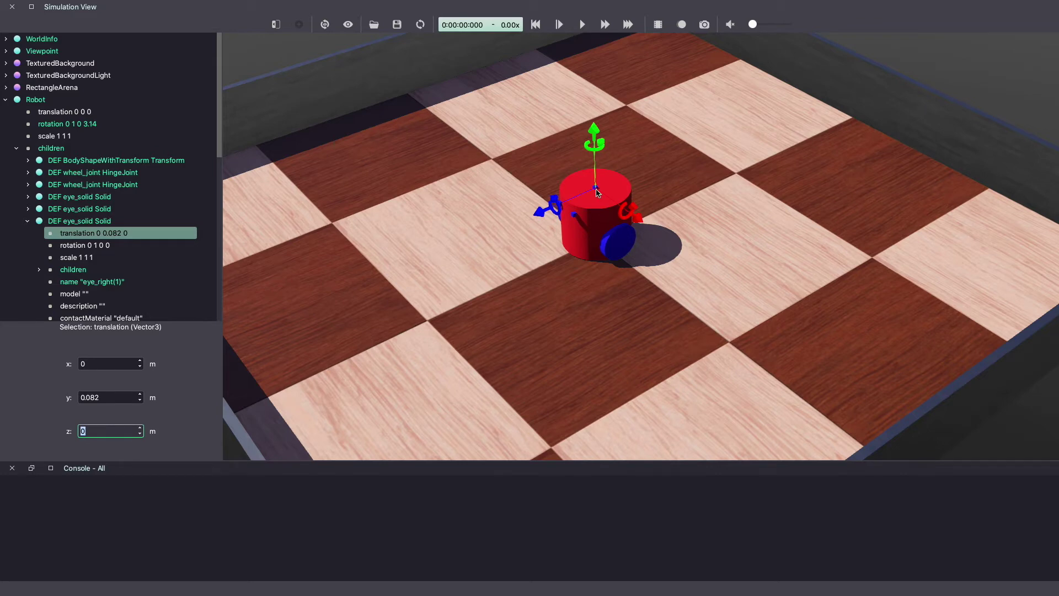
{"action": "left_click", "coordinate": [397, 27]}
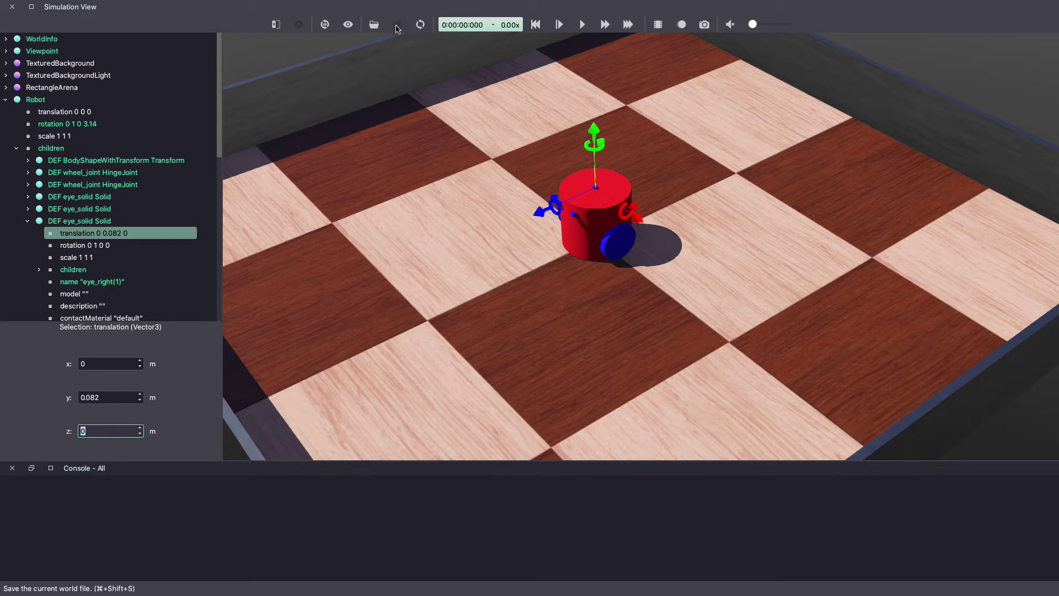
Add a Lidar base node to the Robot's children after the copied eye_solid
{"action": "double_click", "coordinate": [83, 221]}
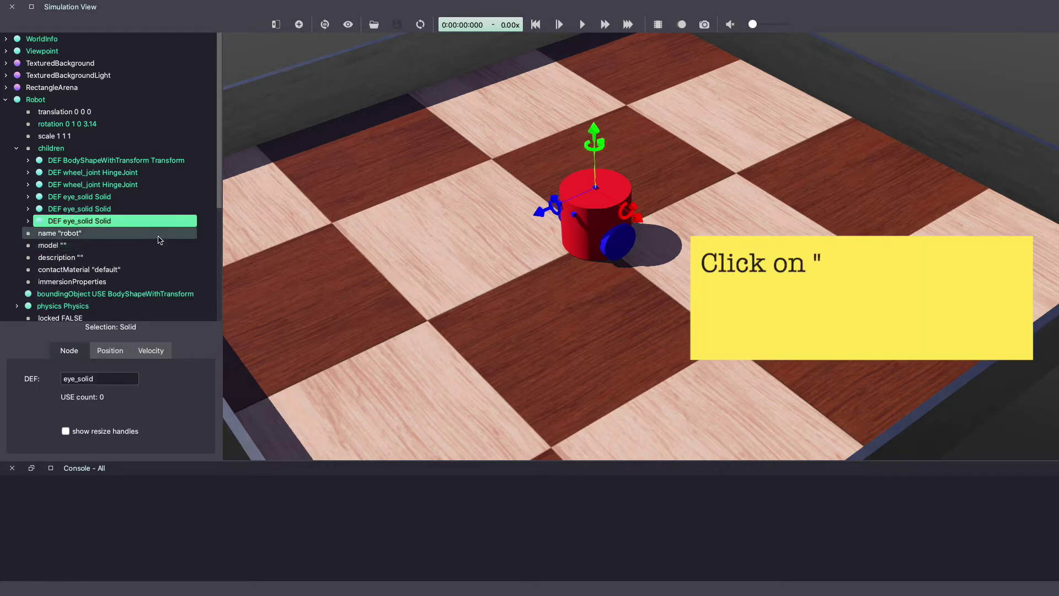
{"action": "left_click", "coordinate": [298, 24]}
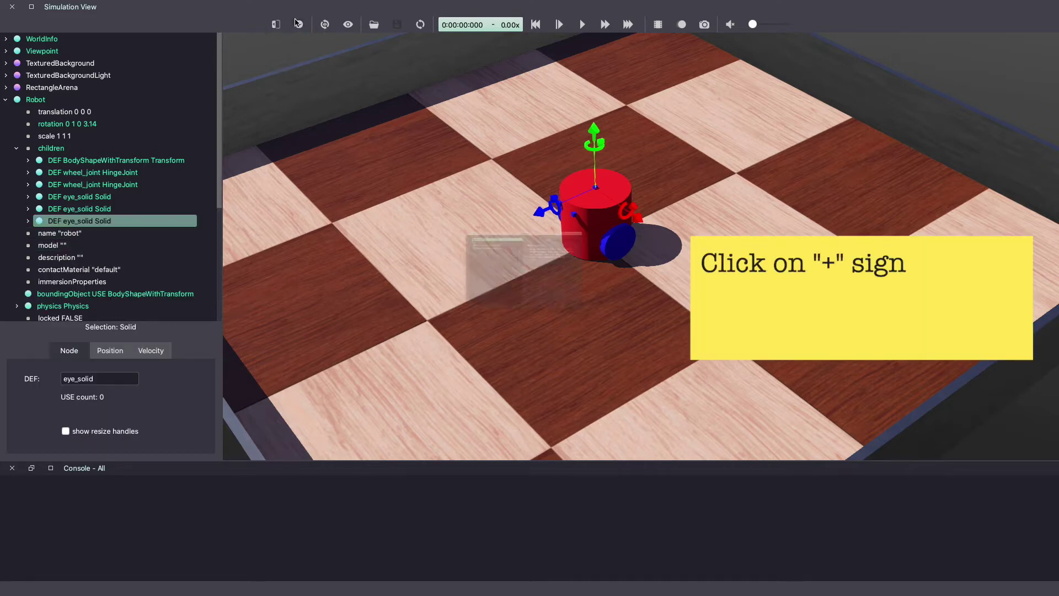
{"action": "left_click", "coordinate": [320, 155]}
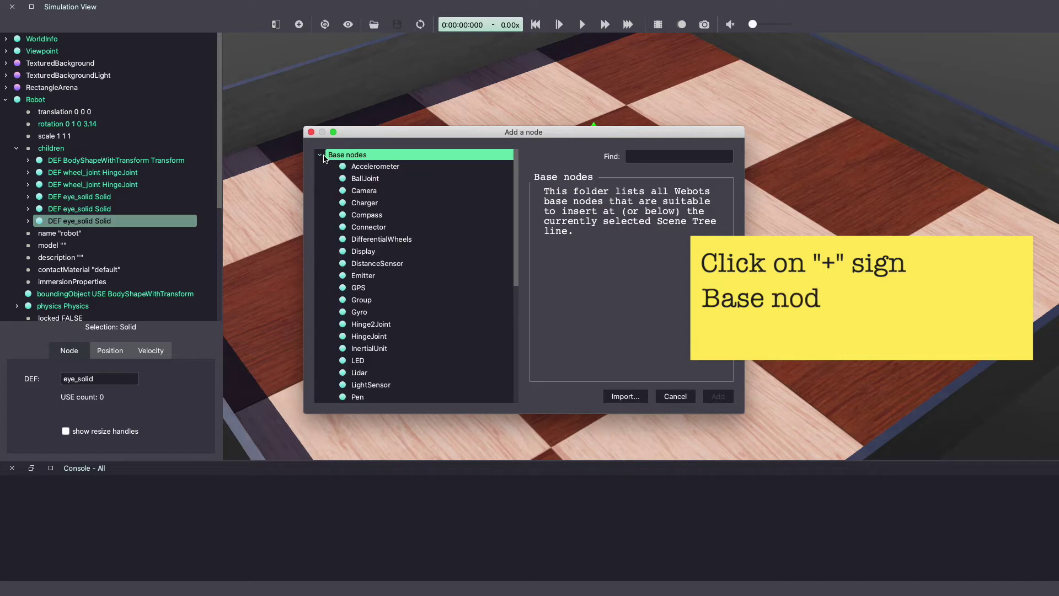
{"action": "left_click", "coordinate": [384, 372]}
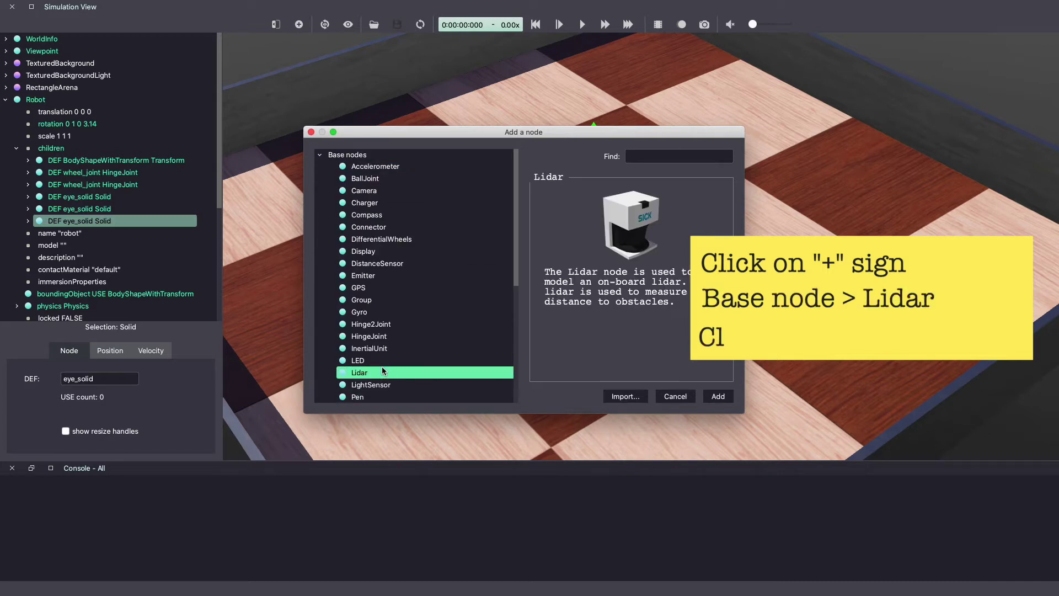
{"action": "left_click", "coordinate": [724, 400]}
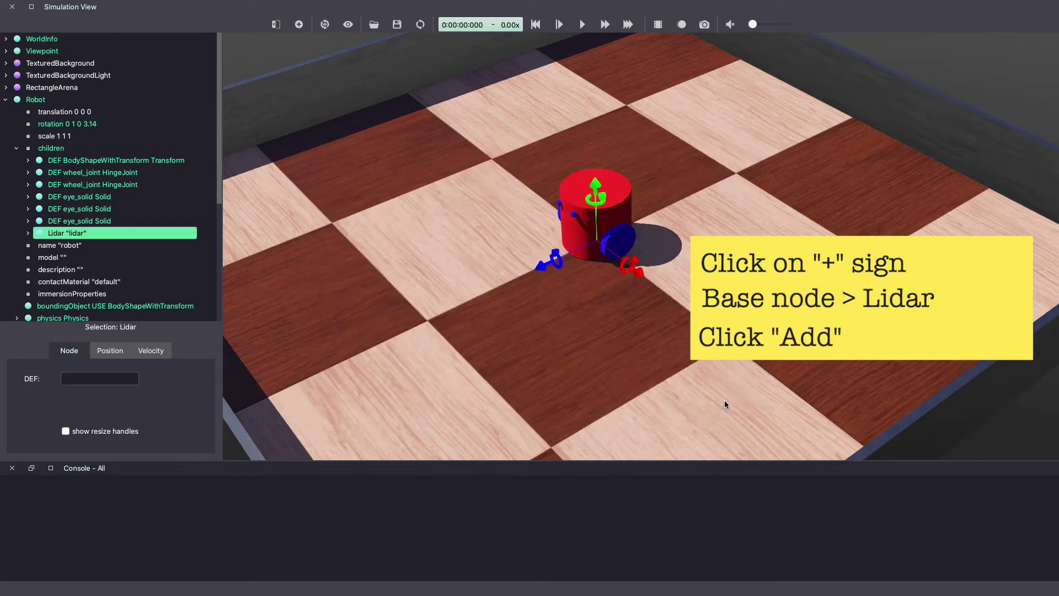
Set the Lidar node's y translation to 0.084 m and save the world
{"action": "left_click", "coordinate": [28, 234]}
{"action": "left_click", "coordinate": [110, 245]}
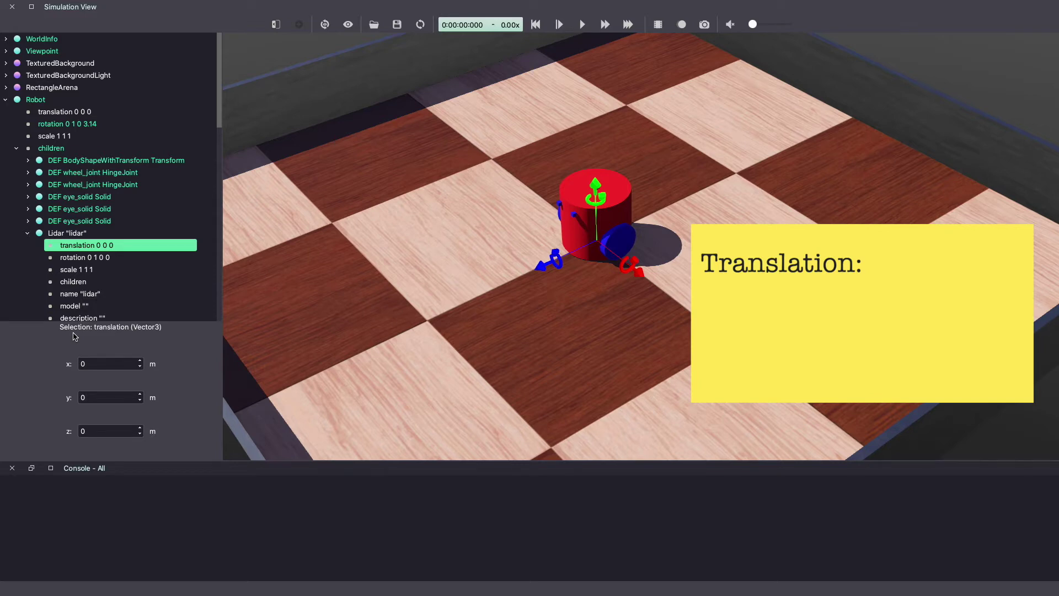
{"action": "left_click", "coordinate": [95, 397]}
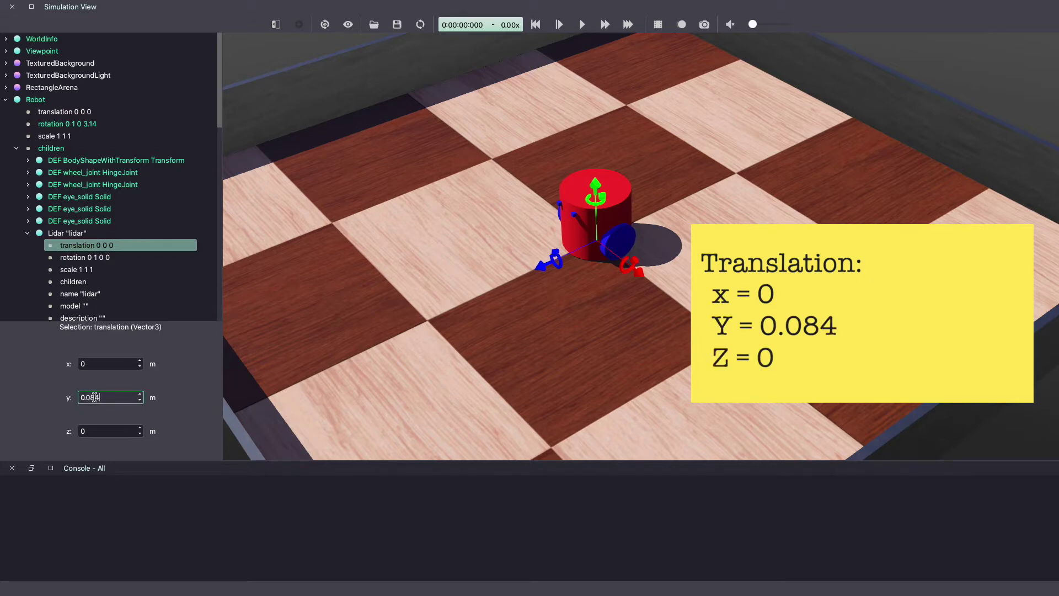
{"action": "key", "text": "Return"}
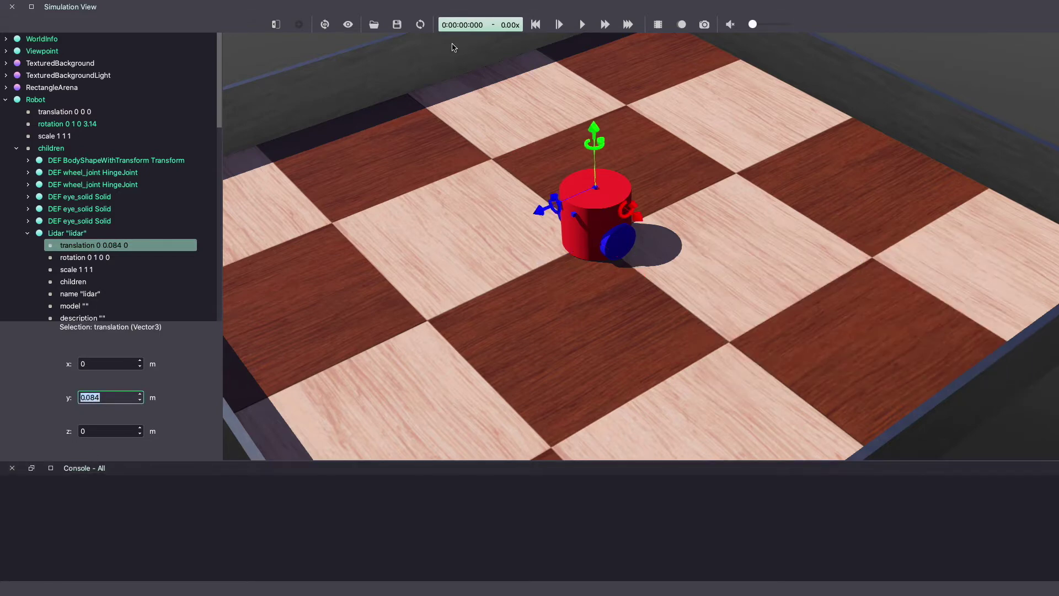
{"action": "left_click", "coordinate": [397, 26]}
Turn on the optional rendering of the Lidar ray paths
{"action": "left_click", "coordinate": [124, 6]}
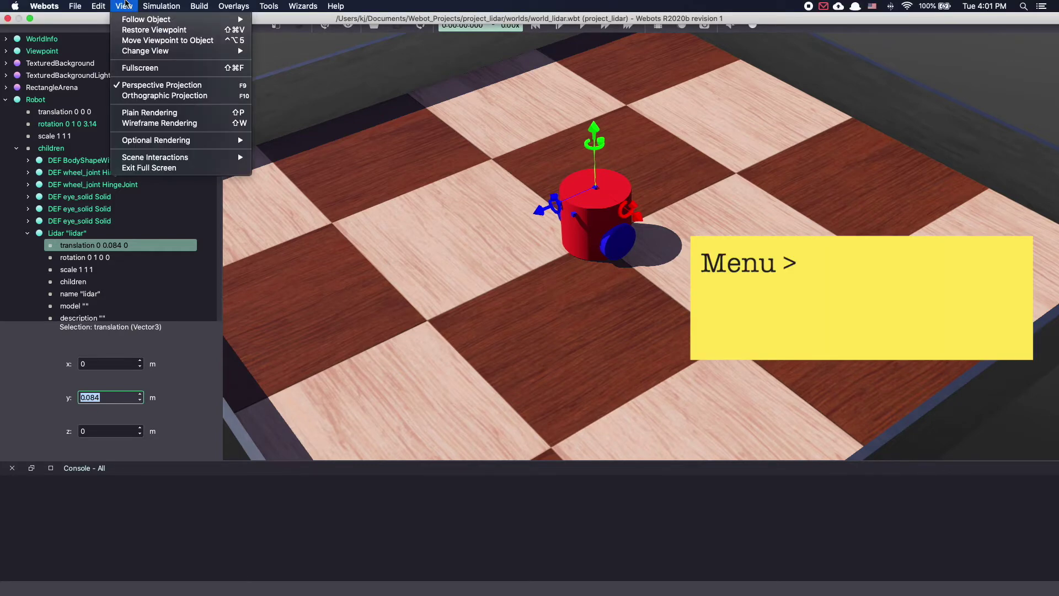
{"action": "mouse_move", "coordinate": [182, 141]}
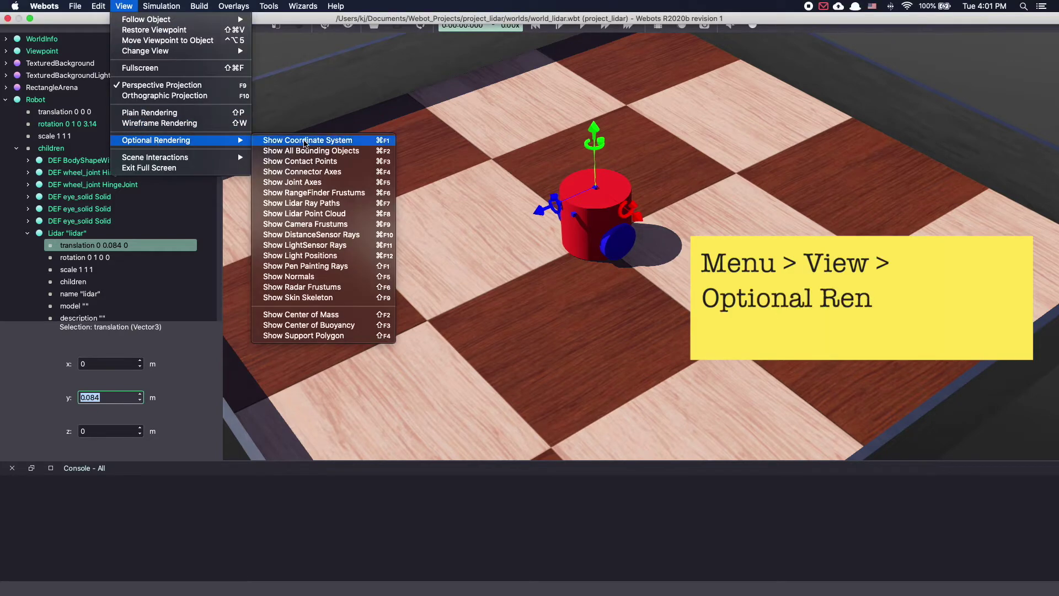
{"action": "left_click", "coordinate": [311, 207]}
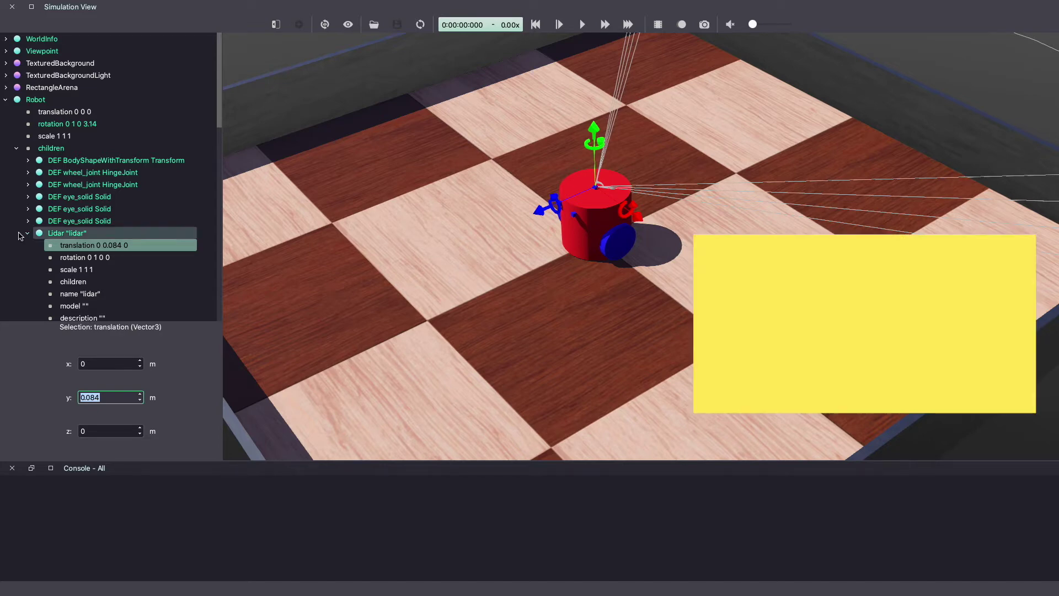
Set the Lidar node's rotation angle to 3.14 rad about the y axis and save the world
{"action": "left_click", "coordinate": [84, 259]}
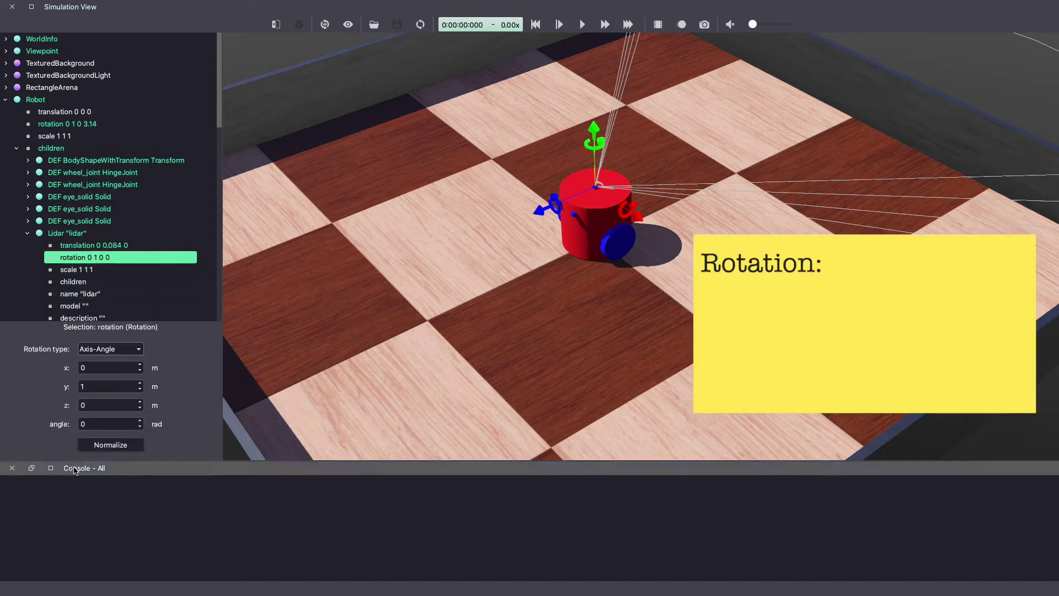
{"action": "double_click", "coordinate": [89, 425]}
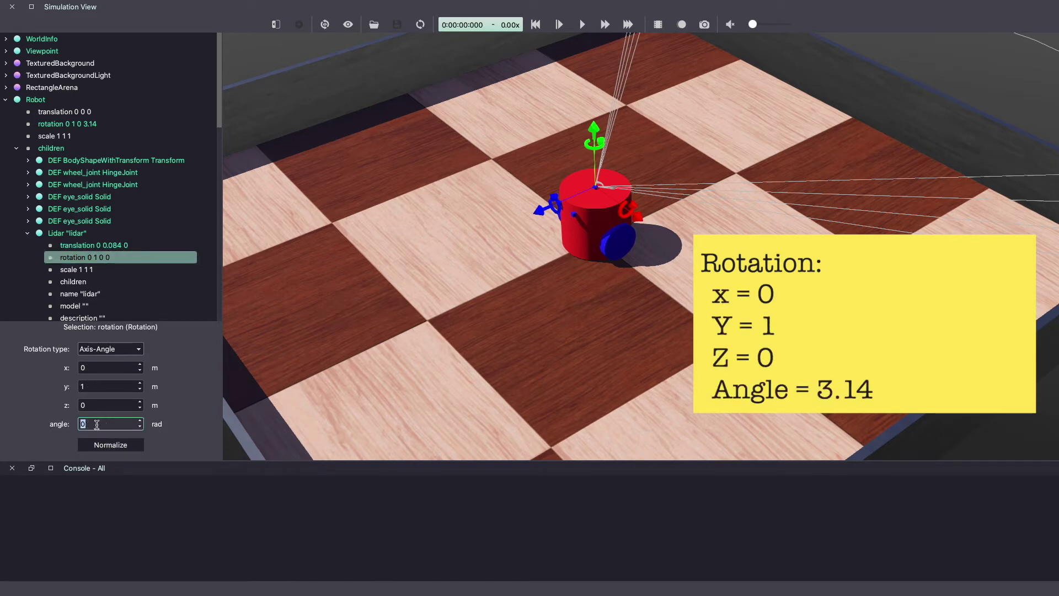
{"action": "type", "text": "3.14"}
{"action": "key", "text": "Return"}
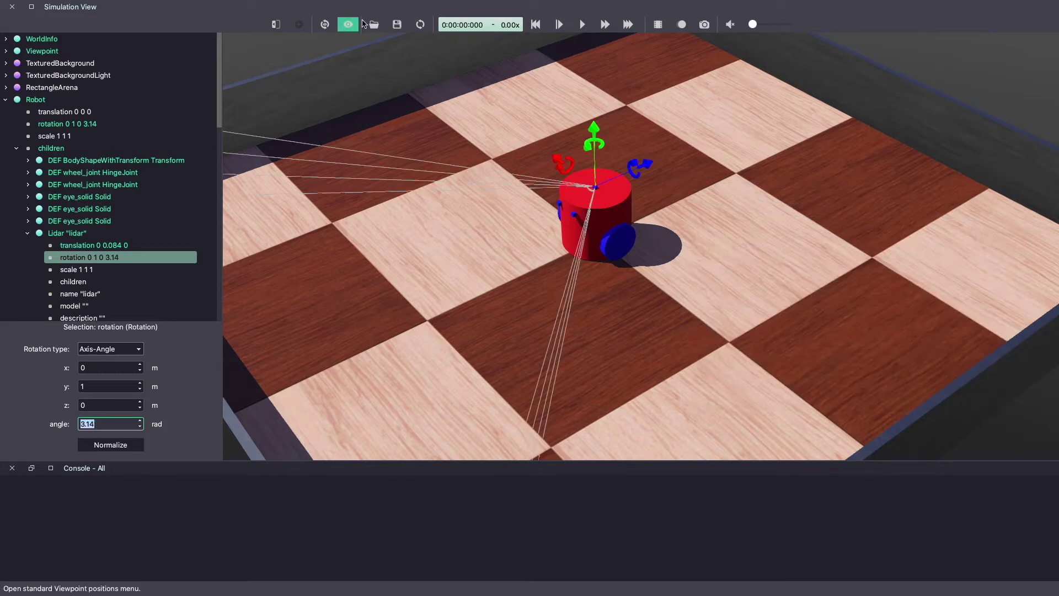
{"action": "left_click", "coordinate": [394, 26]}
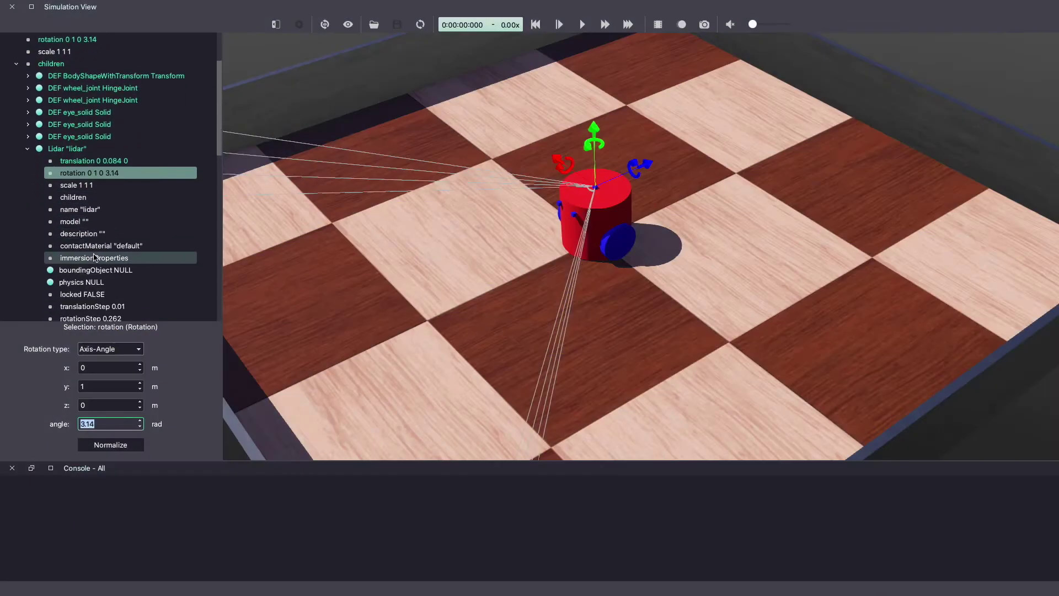
Set the Lidar's numberOfLayers to 1
{"action": "scroll", "coordinate": [95, 257], "scroll_direction": "down", "scroll_amount": 4}
{"action": "scroll", "coordinate": [94, 256], "scroll_direction": "down", "scroll_amount": 2}
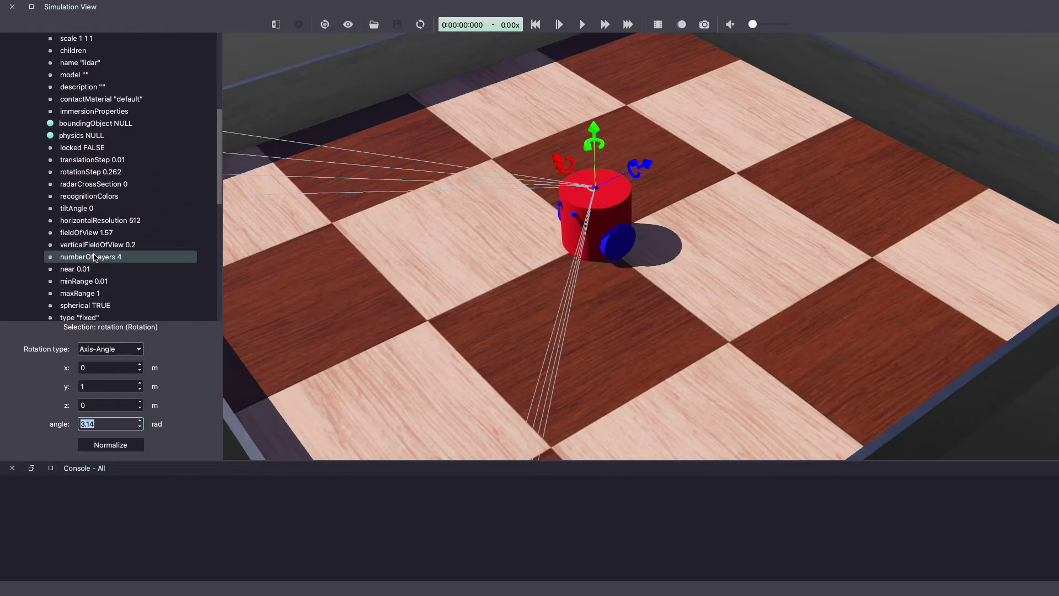
{"action": "scroll", "coordinate": [95, 257], "scroll_direction": "down", "scroll_amount": 1}
{"action": "left_click", "coordinate": [110, 231]}
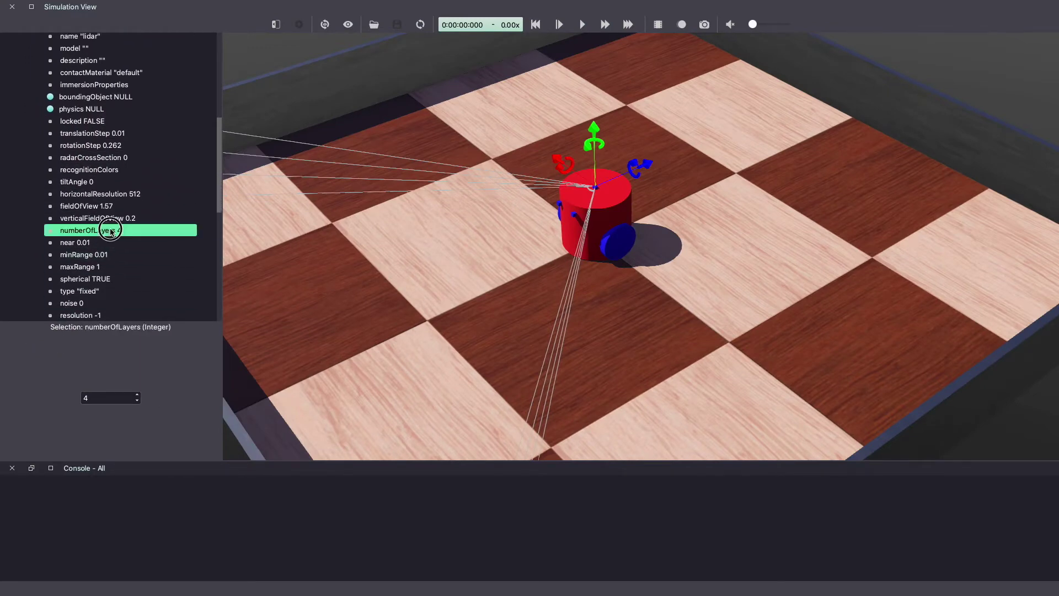
{"action": "left_click", "coordinate": [96, 398]}
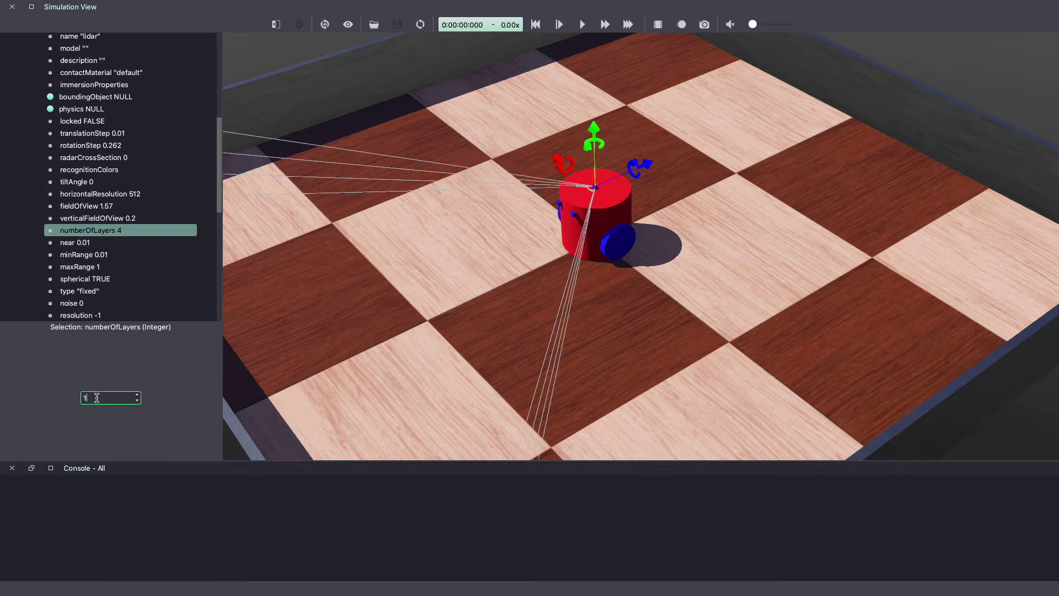
{"action": "type", "text": "1"}
{"action": "key", "text": "Return"}
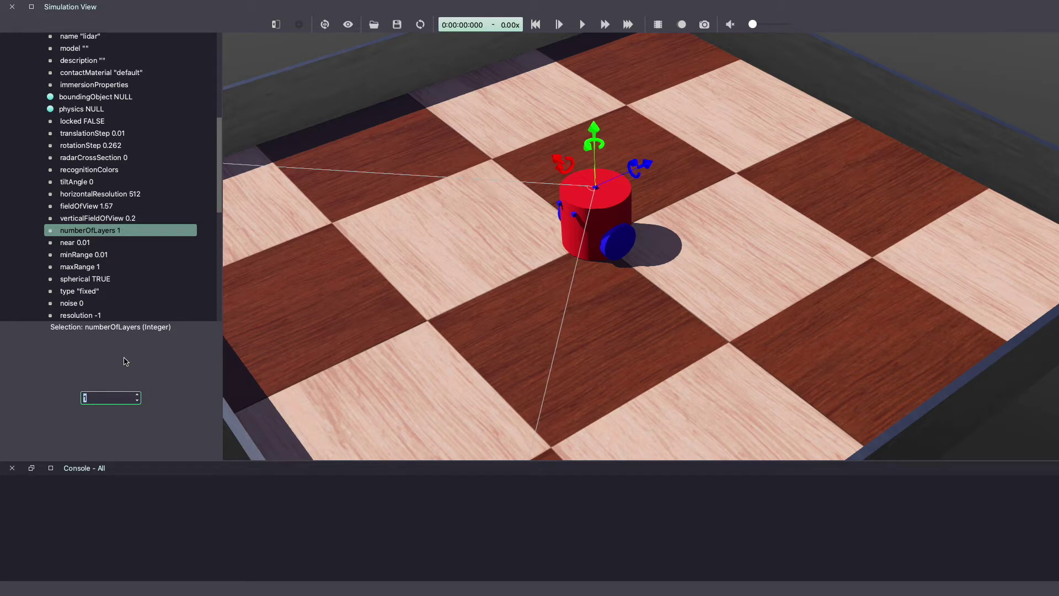
Set the Lidar's horizontalResolution to 128
{"action": "key", "text": "Up"}
{"action": "key", "text": "Up"}
{"action": "key", "text": "Up"}
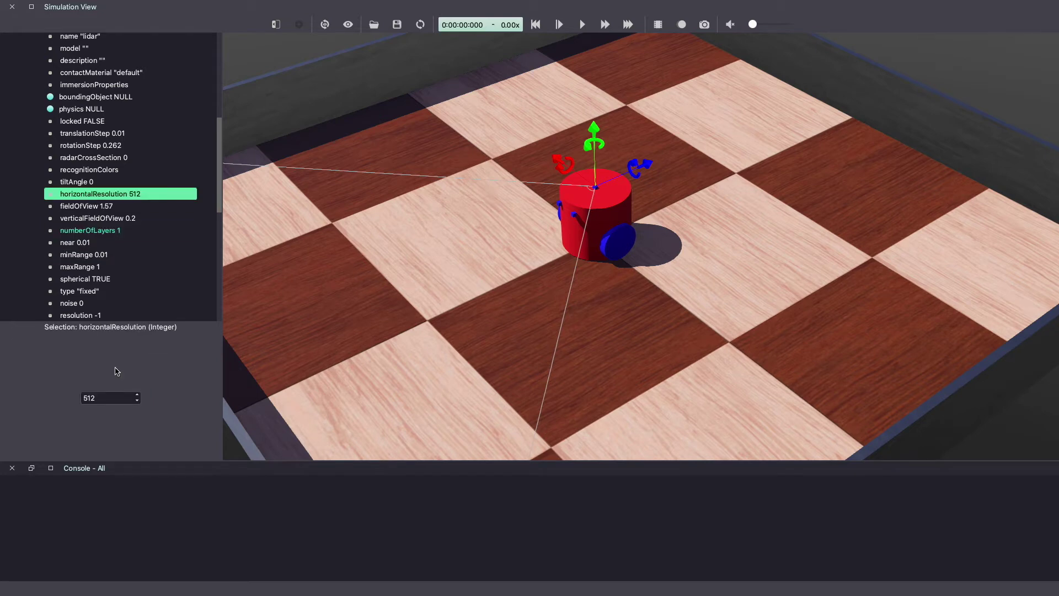
{"action": "left_click", "coordinate": [103, 398]}
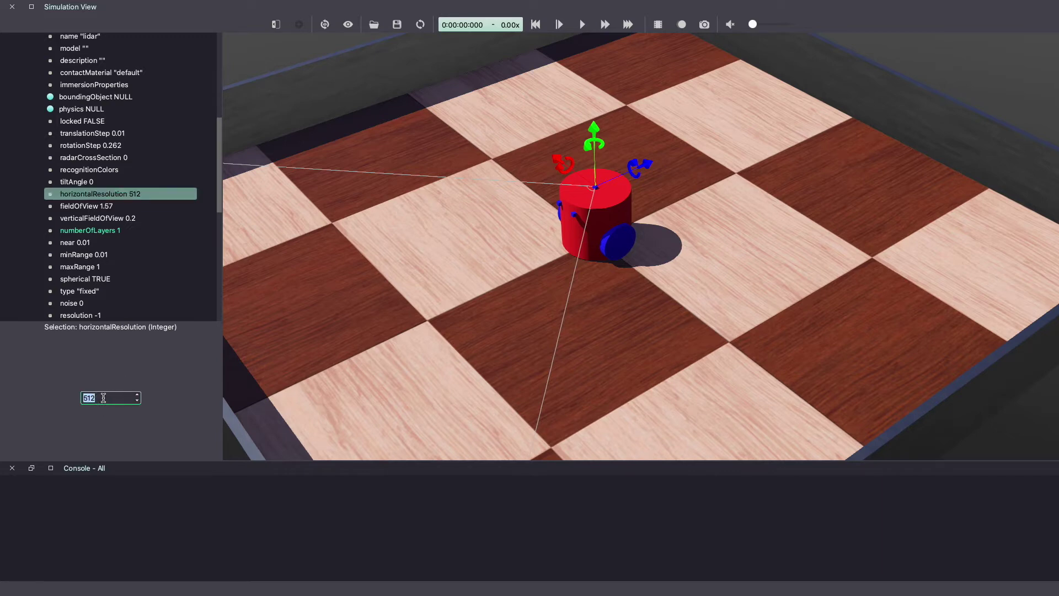
{"action": "type", "text": "128"}
{"action": "key", "text": "Return"}
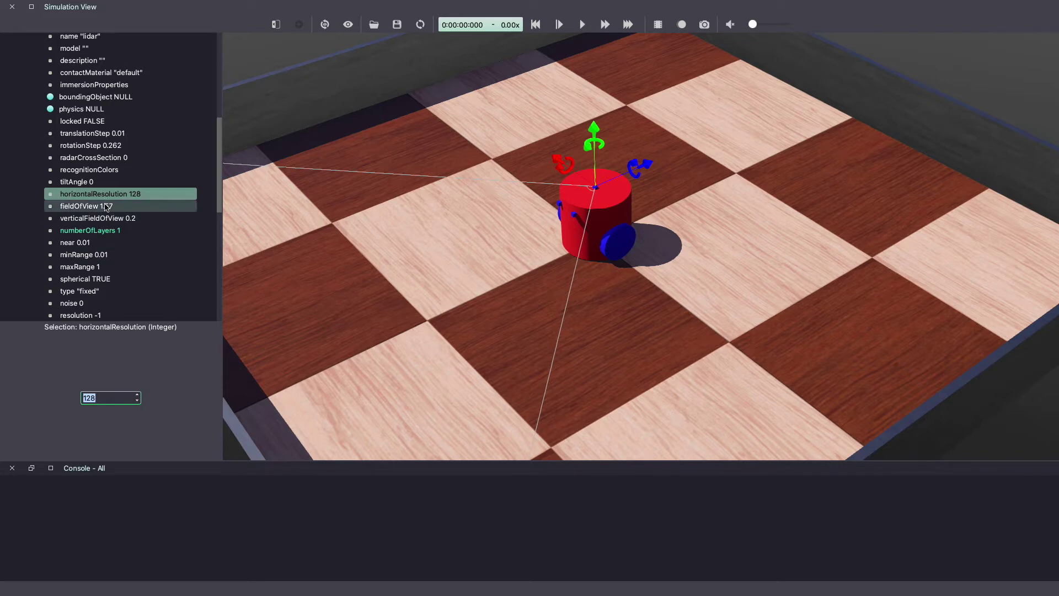
Set the Lidar's fieldOfView to 3.14
{"action": "left_click", "coordinate": [106, 207]}
{"action": "key", "text": "Tab"}
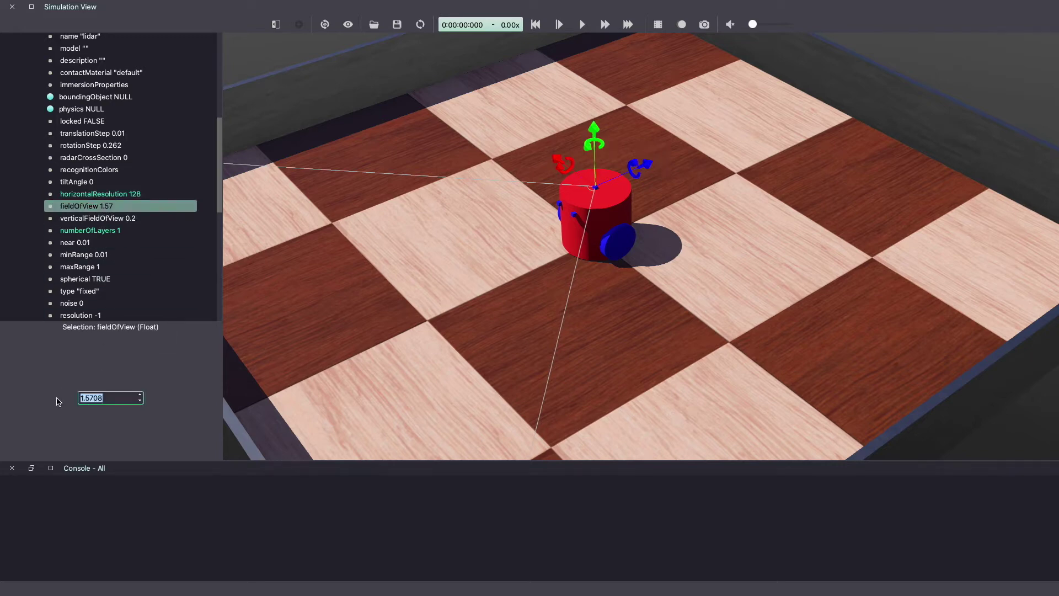
{"action": "type", "text": "3.14"}
{"action": "key", "text": "Return"}
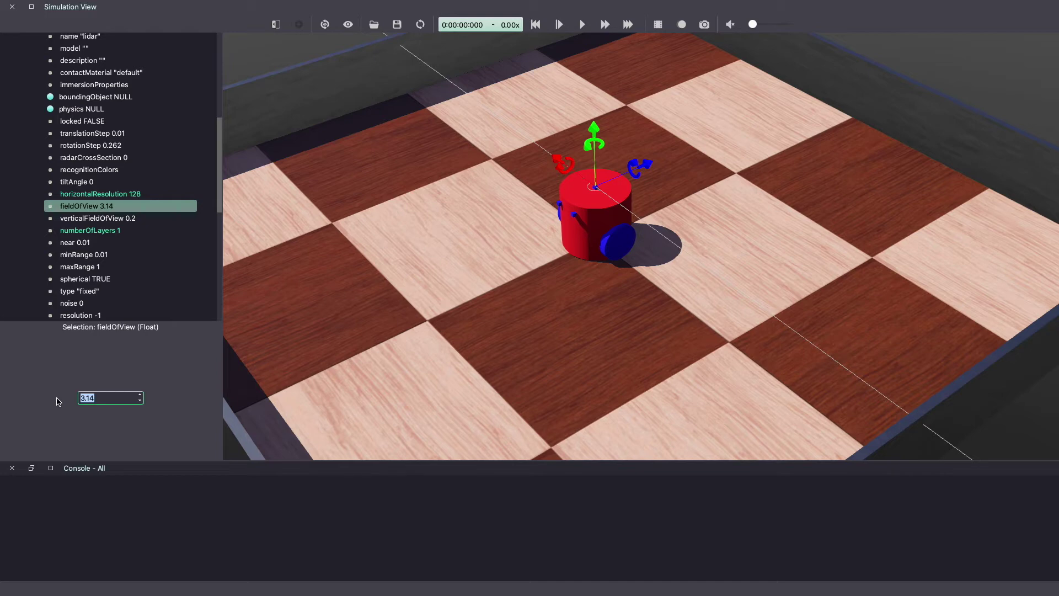
Set the Lidar's fieldOfView to 1.5708 and its horizontalResolution to 512, and save the world
{"action": "type", "text": "1.5708"}
{"action": "left_click", "coordinate": [130, 193]}
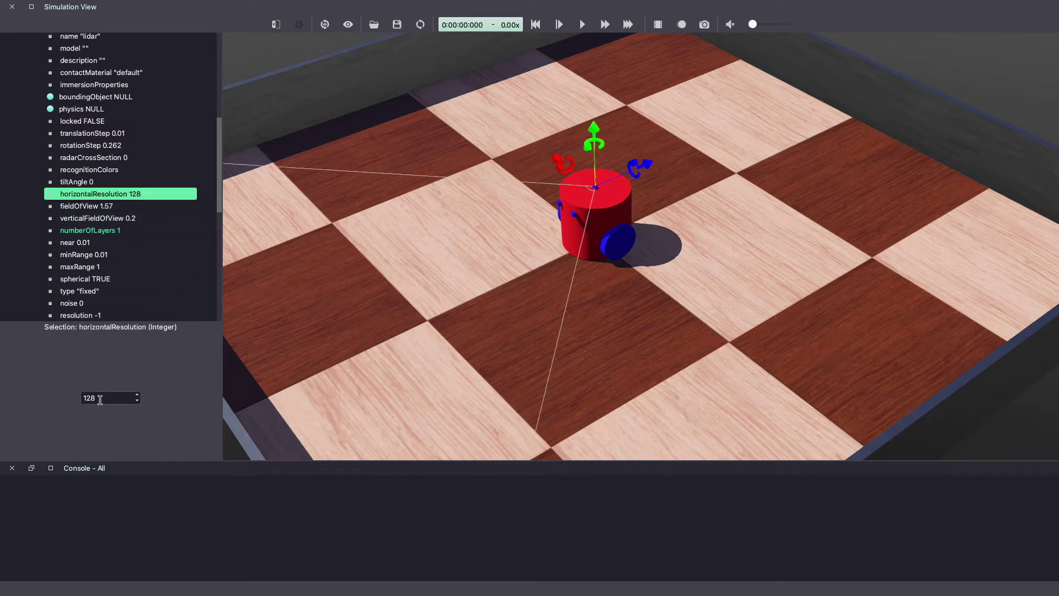
{"action": "double_click", "coordinate": [100, 398]}
{"action": "type", "text": "512"}
{"action": "key", "text": "Return"}
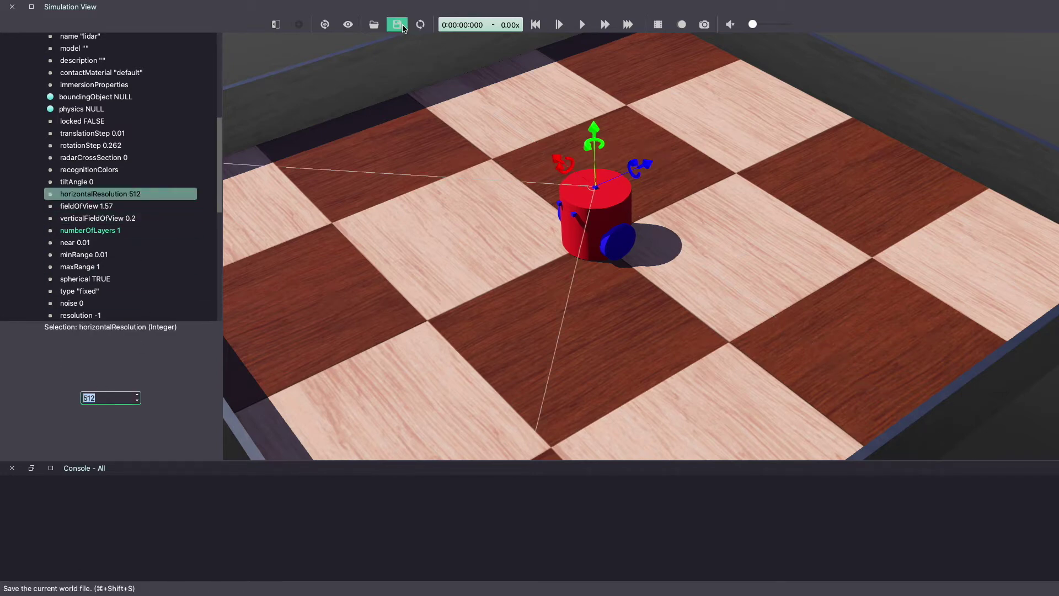
{"action": "left_click", "coordinate": [398, 25]}
Set the Lidar's maxRange to 0.1 while viewing the whole arena
{"action": "left_click", "coordinate": [118, 257]}
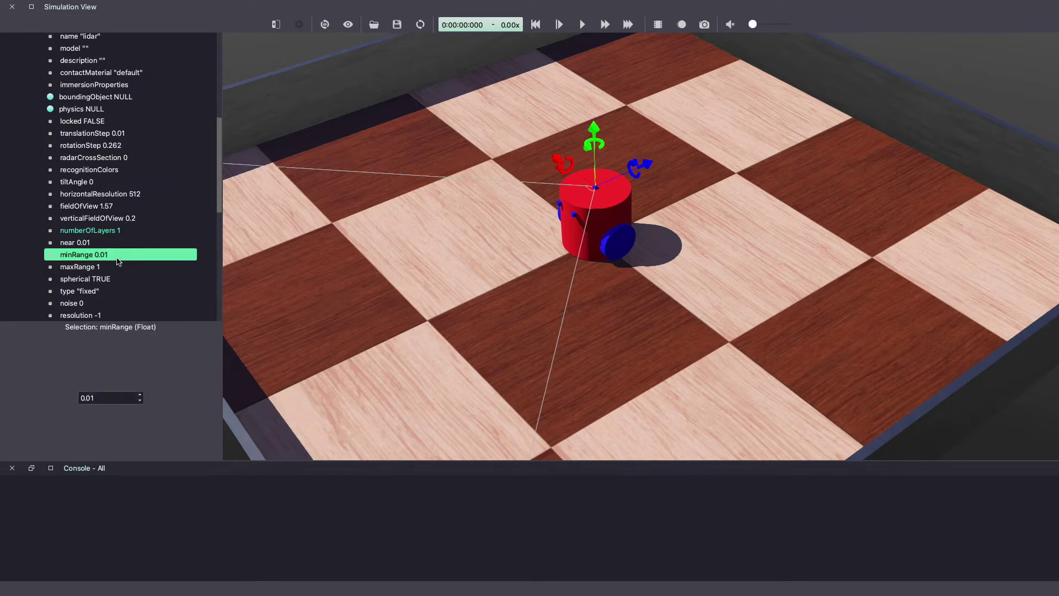
{"action": "left_click", "coordinate": [113, 267]}
{"action": "scroll", "coordinate": [390, 298], "scroll_direction": "down", "scroll_amount": 3}
{"action": "scroll", "coordinate": [390, 298], "scroll_direction": "down", "scroll_amount": 5}
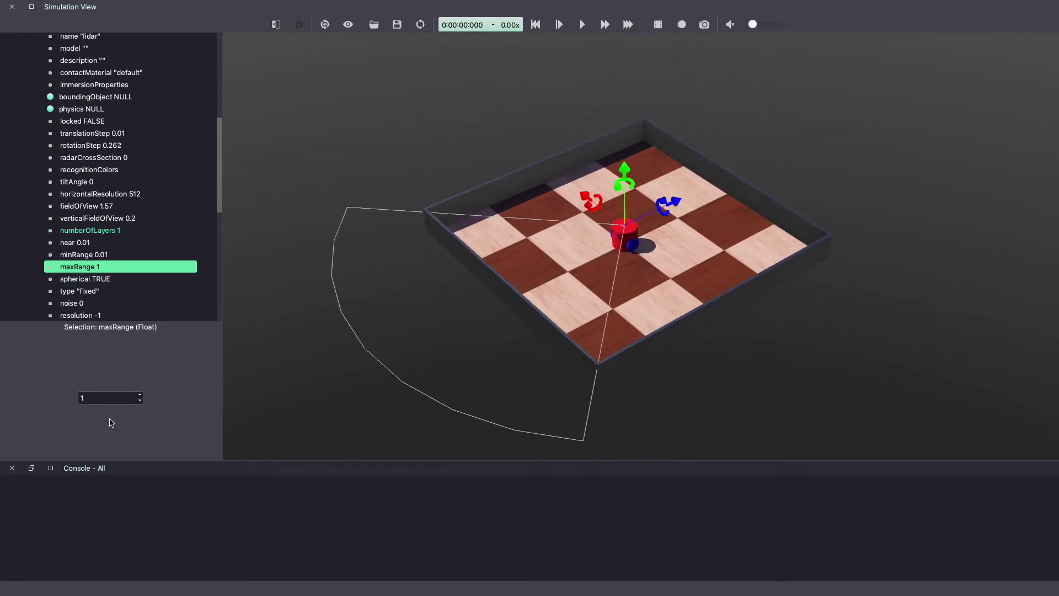
{"action": "left_click", "coordinate": [116, 397]}
{"action": "type", "text": "0.1"}
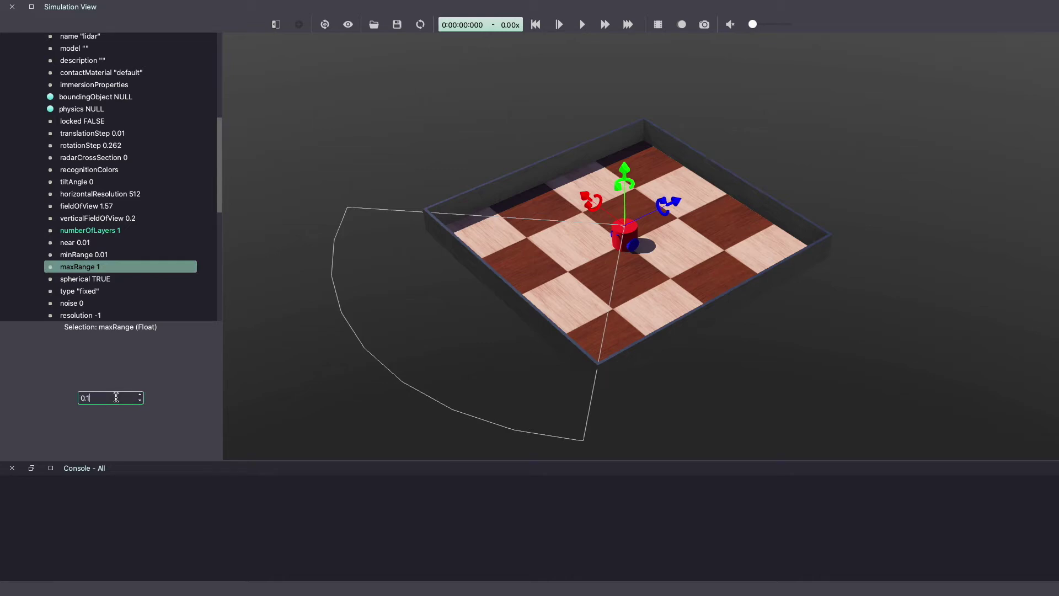
{"action": "key", "text": "Return"}
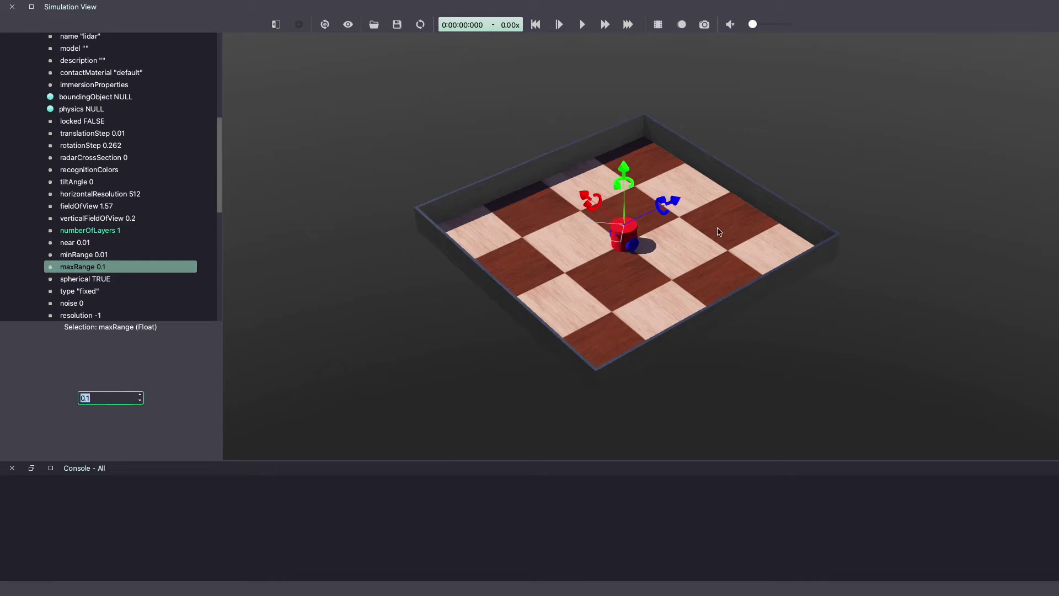
Inspect the shortened rays close up and set the Lidar's maxRange back to 1
{"action": "scroll", "coordinate": [609, 225], "scroll_direction": "up", "scroll_amount": 6}
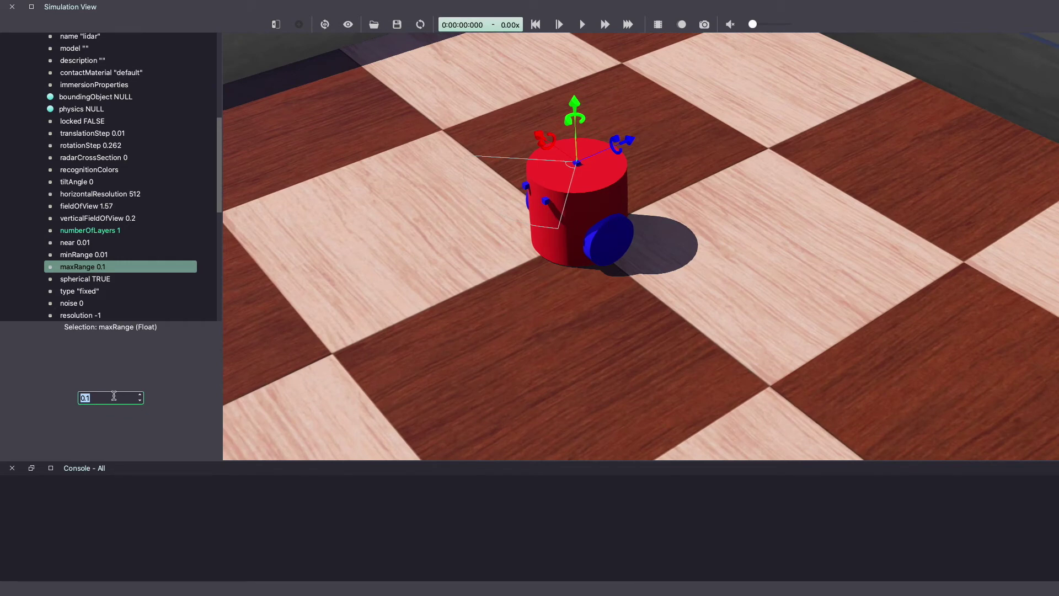
{"action": "type", "text": "1"}
{"action": "key", "text": "Return"}
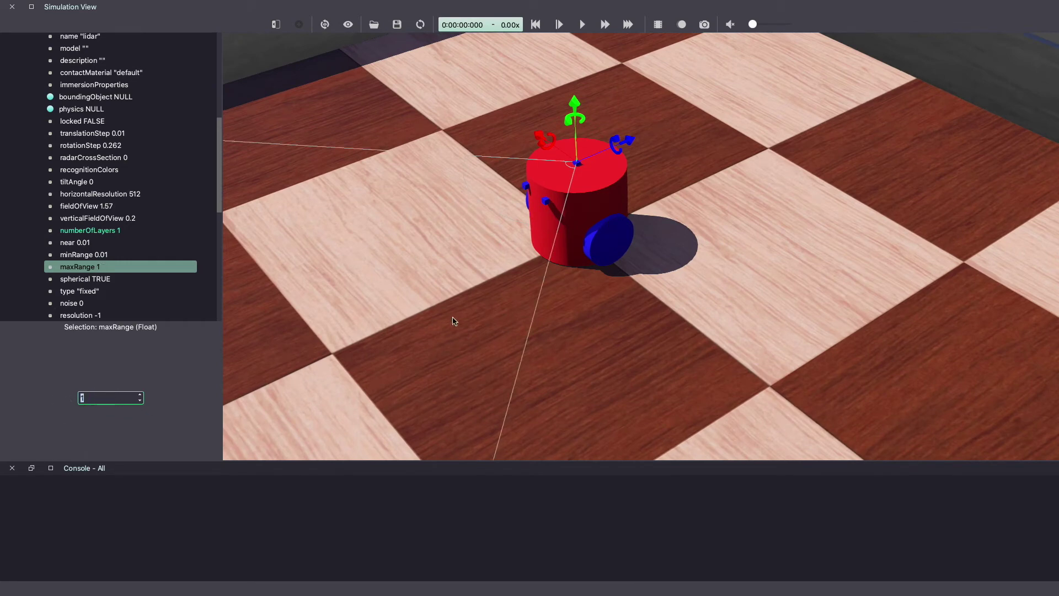
Check the options for the Lidar's type without changing it, and reload the world
{"action": "left_click", "coordinate": [90, 291]}
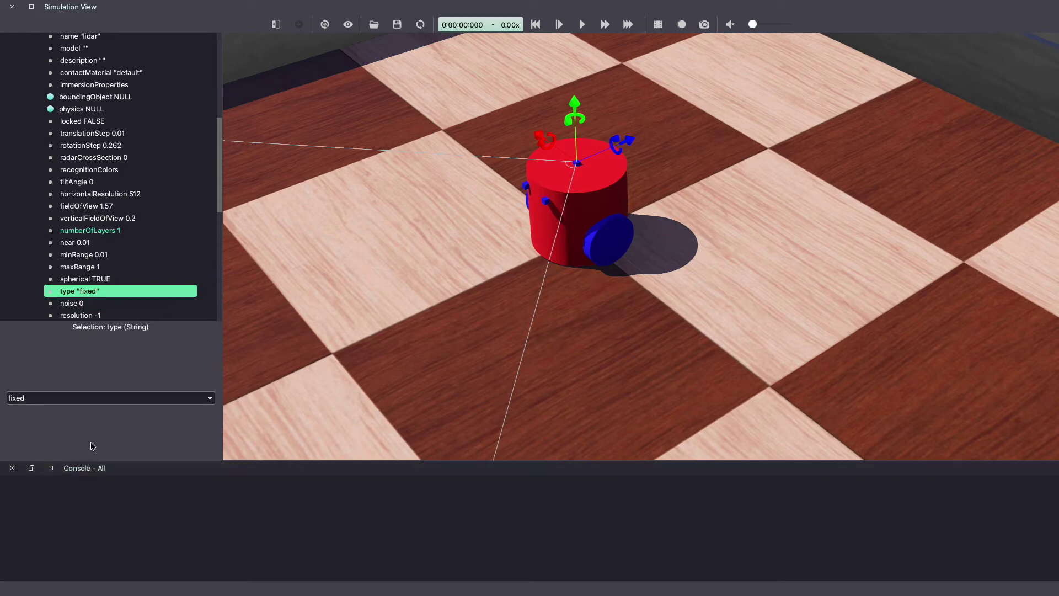
{"action": "left_click", "coordinate": [97, 401]}
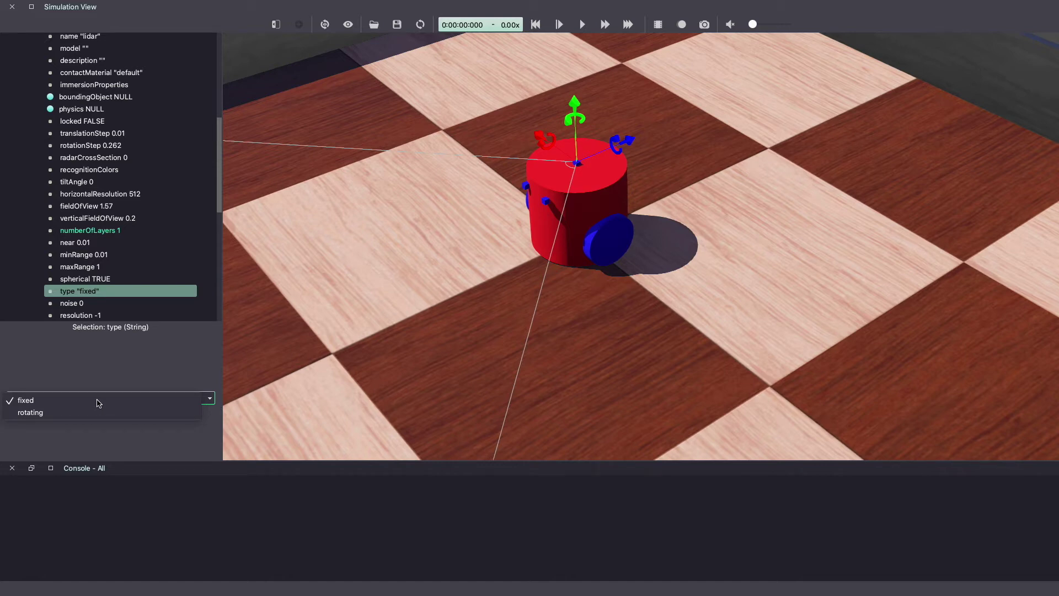
{"action": "key", "text": "Escape"}
{"action": "key", "text": "ctrl+shift+r"}
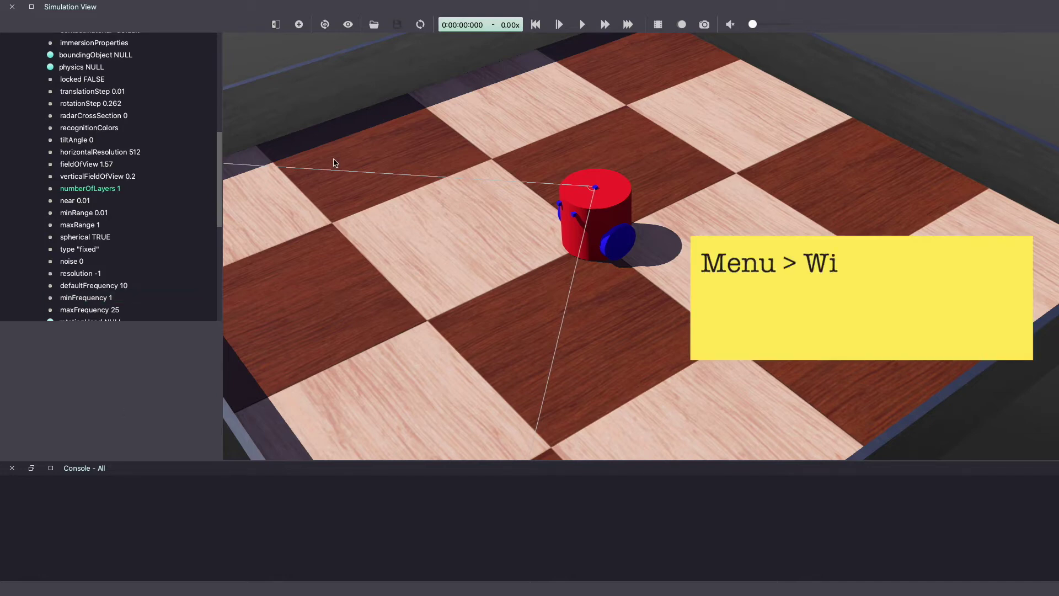
Start creating a new robot controller with the wizard and choose Python as its language
{"action": "mouse_move", "coordinate": [342, 3]}
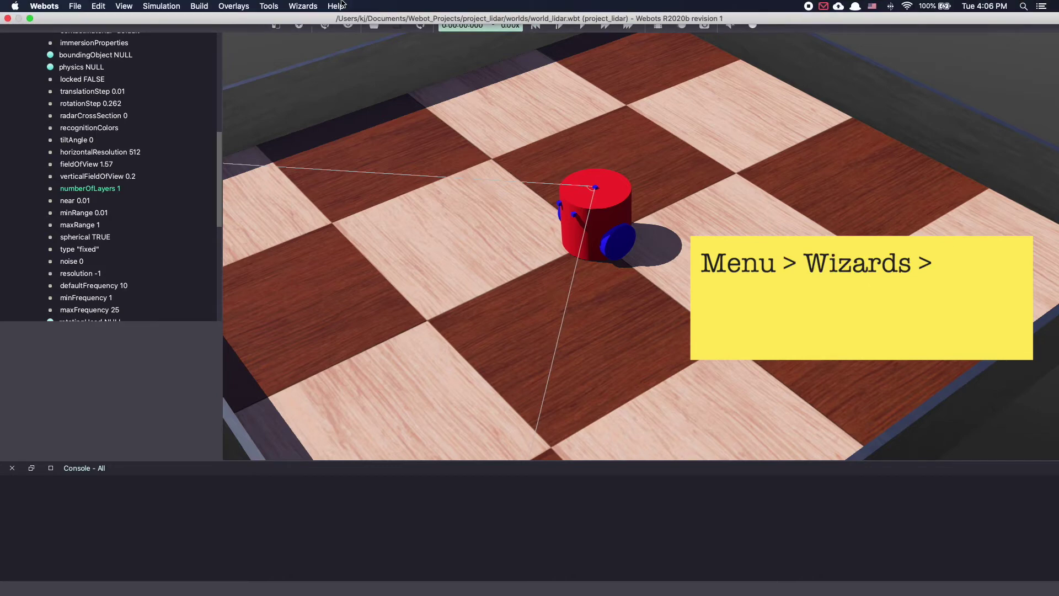
{"action": "left_click", "coordinate": [302, 6]}
{"action": "left_click", "coordinate": [307, 36]}
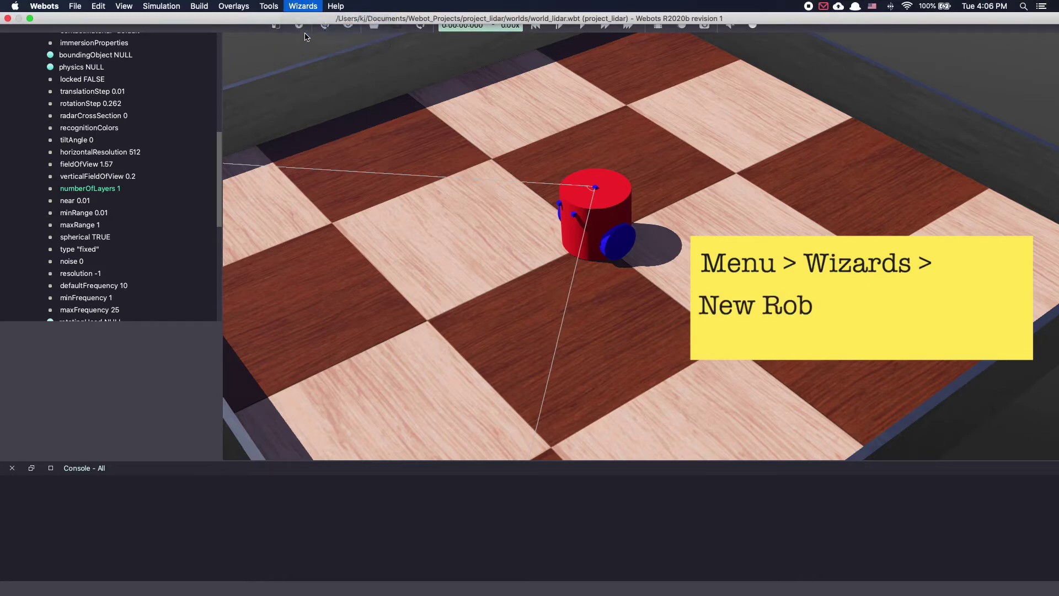
{"action": "left_click", "coordinate": [660, 360]}
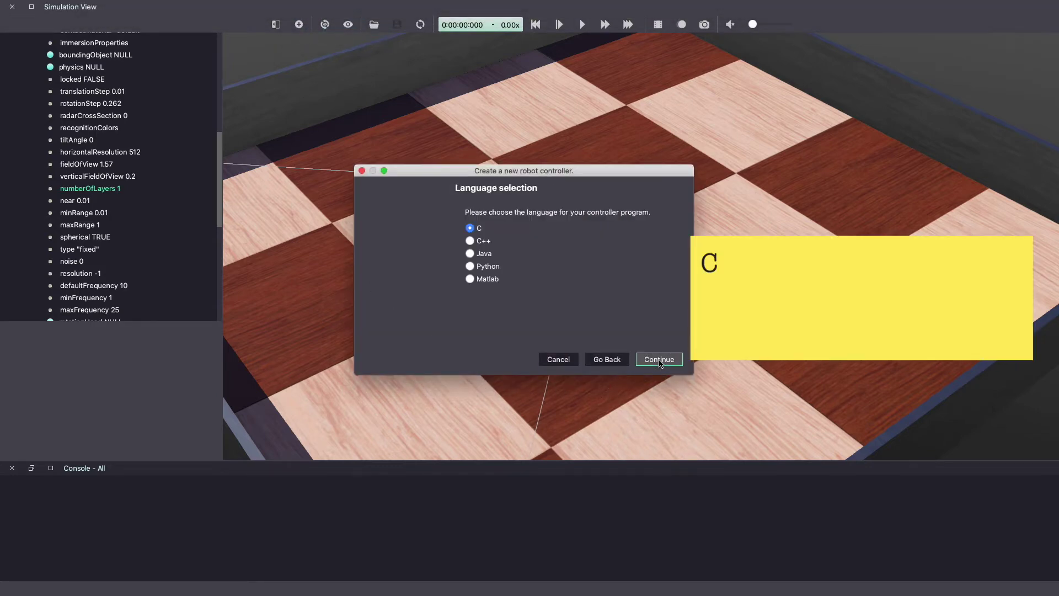
{"action": "left_click", "coordinate": [488, 267]}
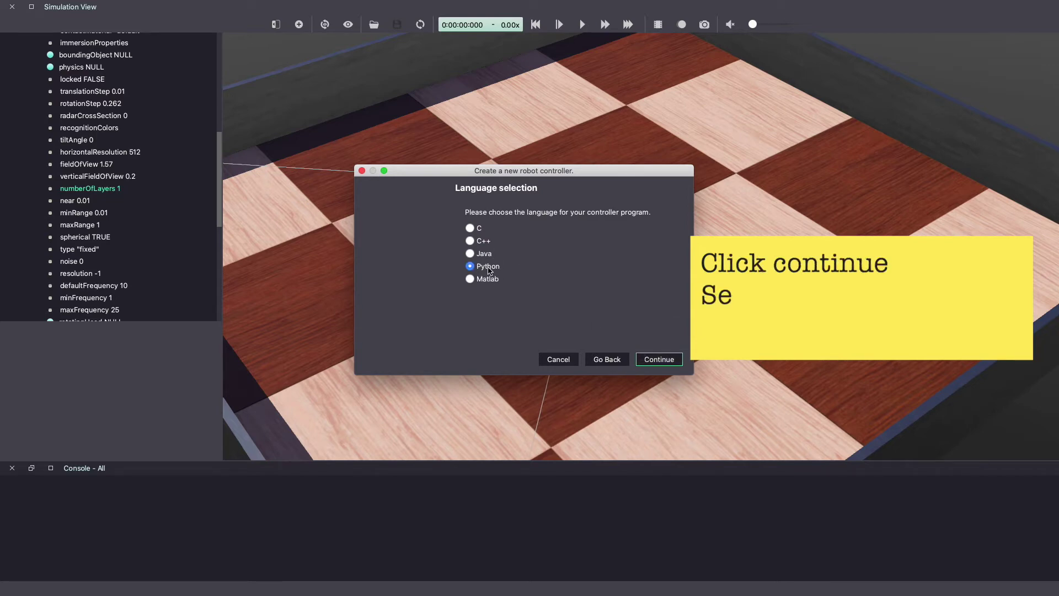
{"action": "left_click", "coordinate": [669, 360]}
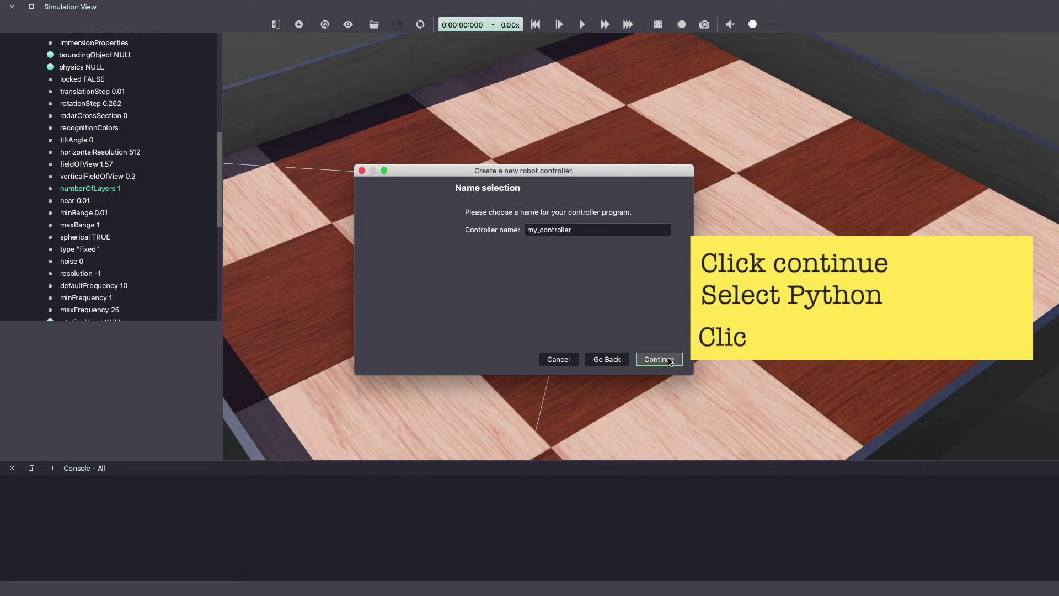
Name the controller my_controller_lidar and finish creating it, with its Python file opened in the text editor
{"action": "left_click", "coordinate": [589, 232]}
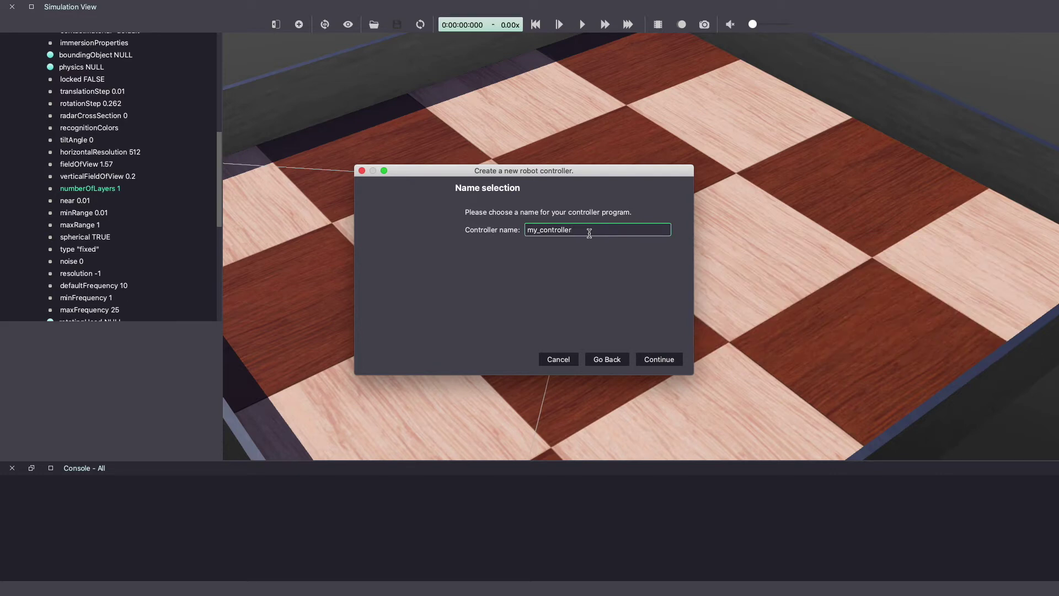
{"action": "type", "text": "_lidar"}
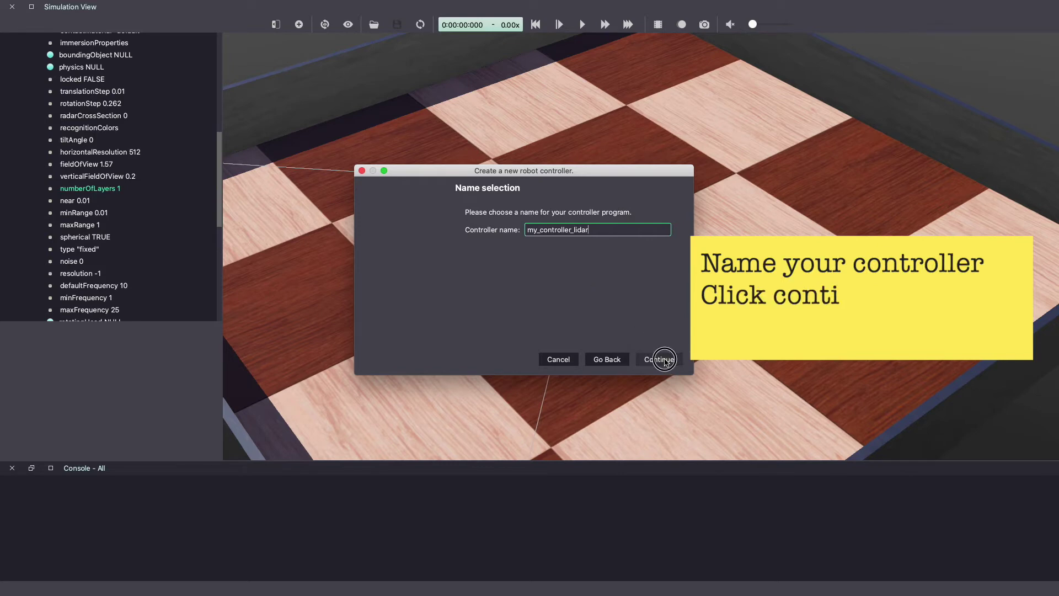
{"action": "left_click", "coordinate": [659, 360]}
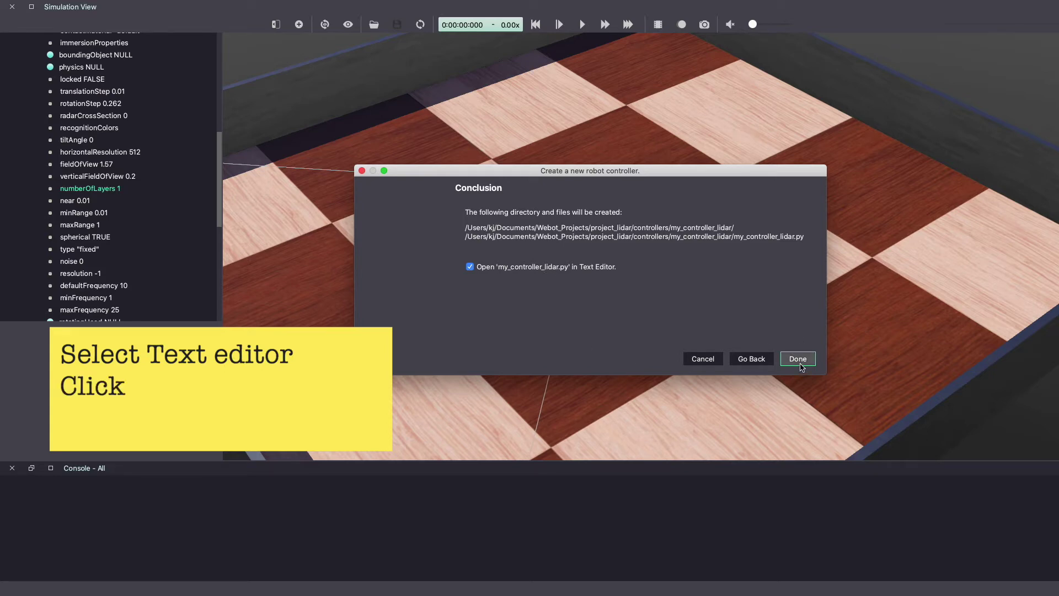
{"action": "left_click", "coordinate": [798, 359]}
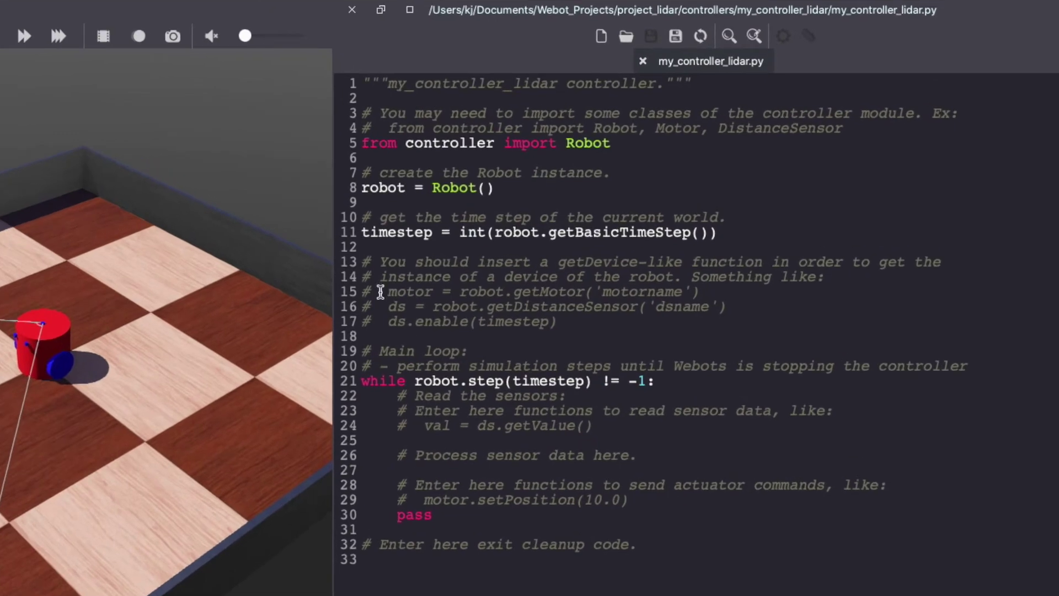
Insert the line if __name__ == "__main__": above the comment about creating the Robot instance, with blank lines before it
{"action": "left_click", "coordinate": [369, 173]}
{"action": "key", "text": "Return"}
{"action": "key", "text": "Return"}
{"action": "type", "text": "if "}
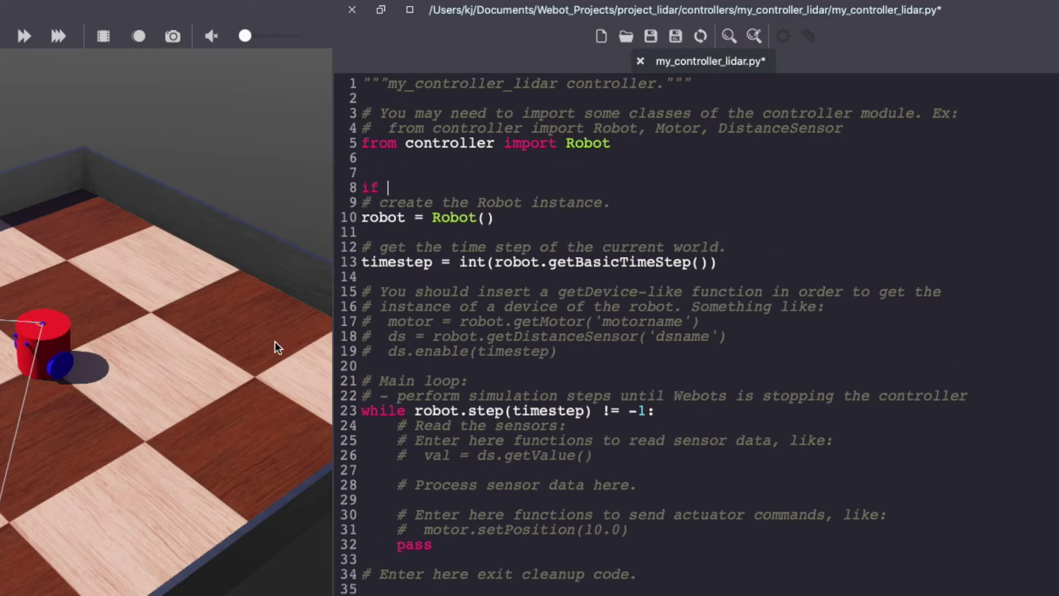
{"action": "type", "text": "__name__ == \"__main__\":"}
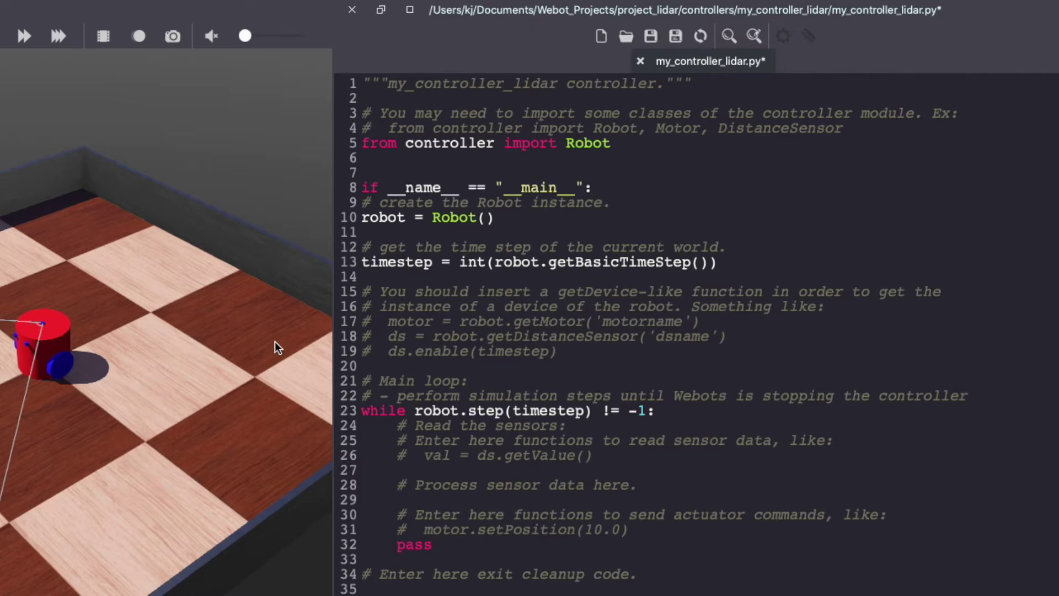
Indent the Robot instance comment and assignment under the main block, and rename the variable to my_robot
{"action": "left_click_drag", "start_coordinate": [503, 231], "coordinate": [488, 204]}
{"action": "key", "text": "Tab"}
{"action": "key", "text": "Right"}
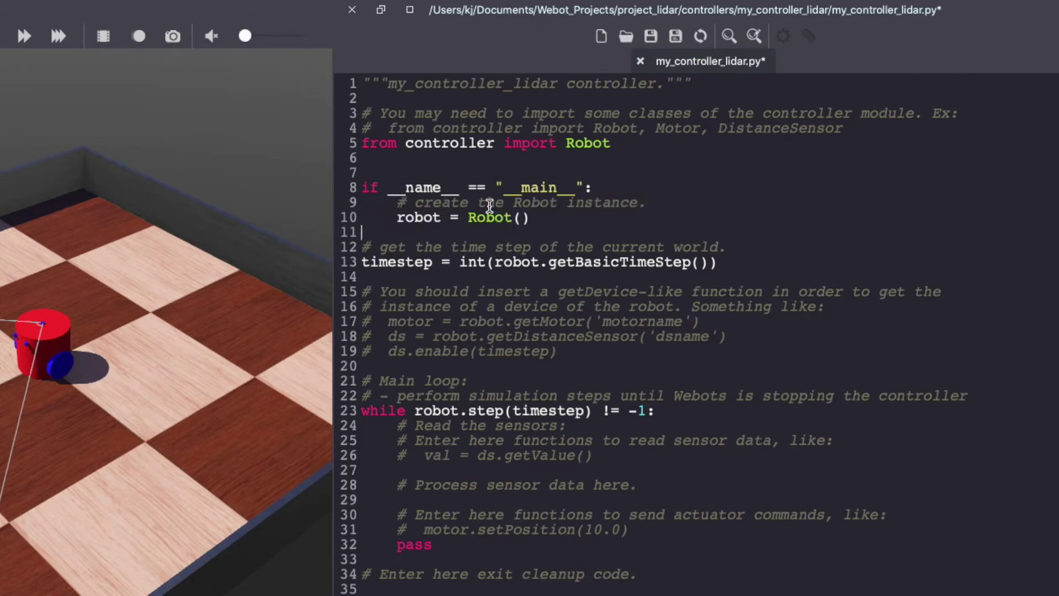
{"action": "key", "text": "Right"}
{"action": "key", "text": "Right"}
{"action": "key", "text": "Right"}
{"action": "type", "text": "my_"}
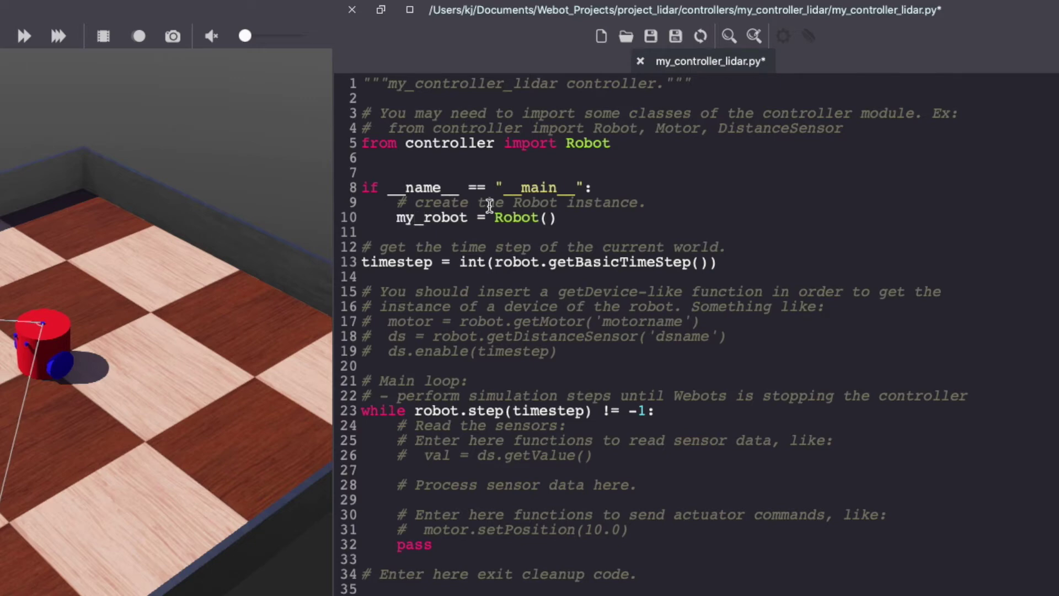
Delete all remaining template code below the my_robot assignment
{"action": "key", "text": "Down"}
{"action": "key", "text": "Down"}
{"action": "key", "text": "Home"}
{"action": "key", "text": "ctrl+shift+End"}
{"action": "key", "text": "BackSpace"}
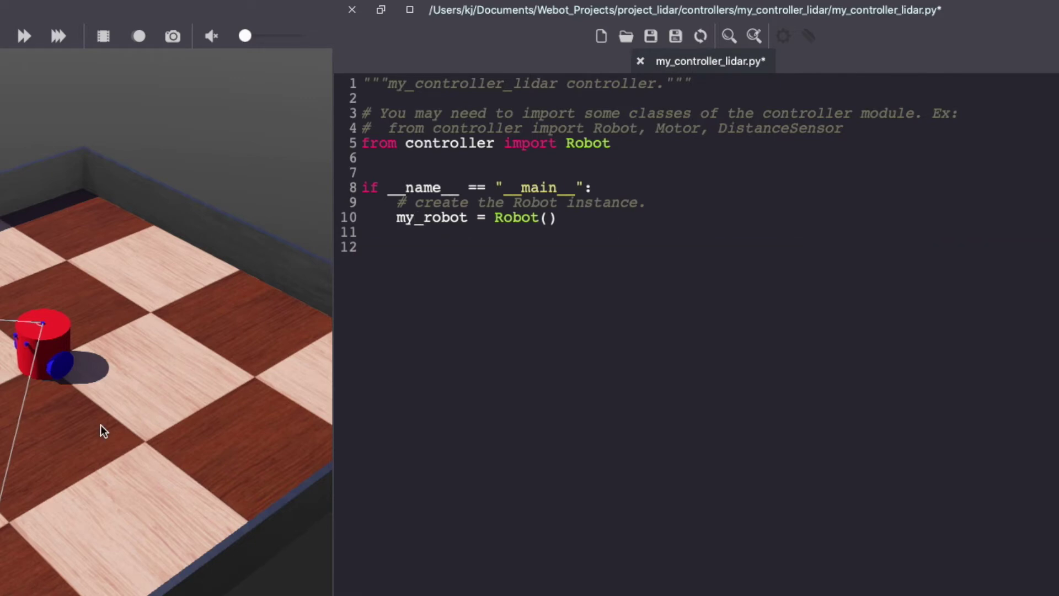
Add the call run_robot(my_robot) directly below the my_robot assignment in the main block
{"action": "key", "text": "BackSpace"}
{"action": "type", "text": "run_robot(my"}
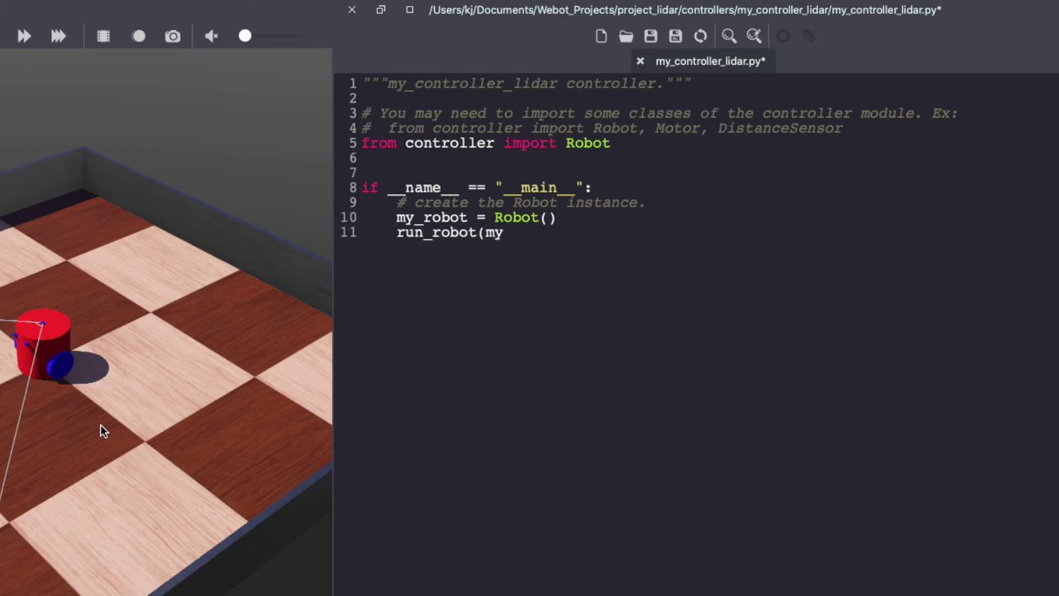
{"action": "type", "text": "_robot)"}
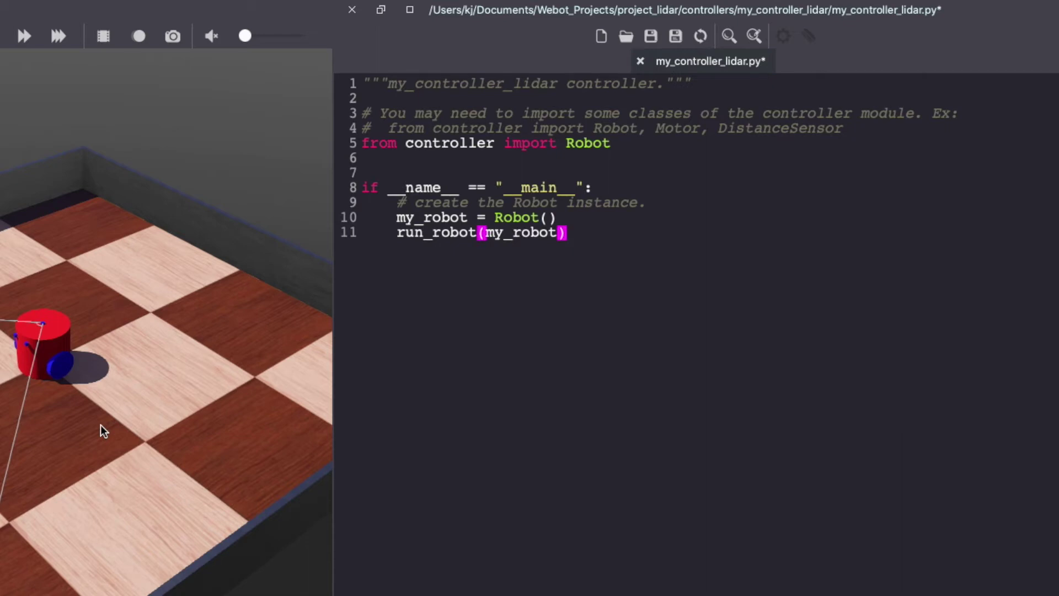